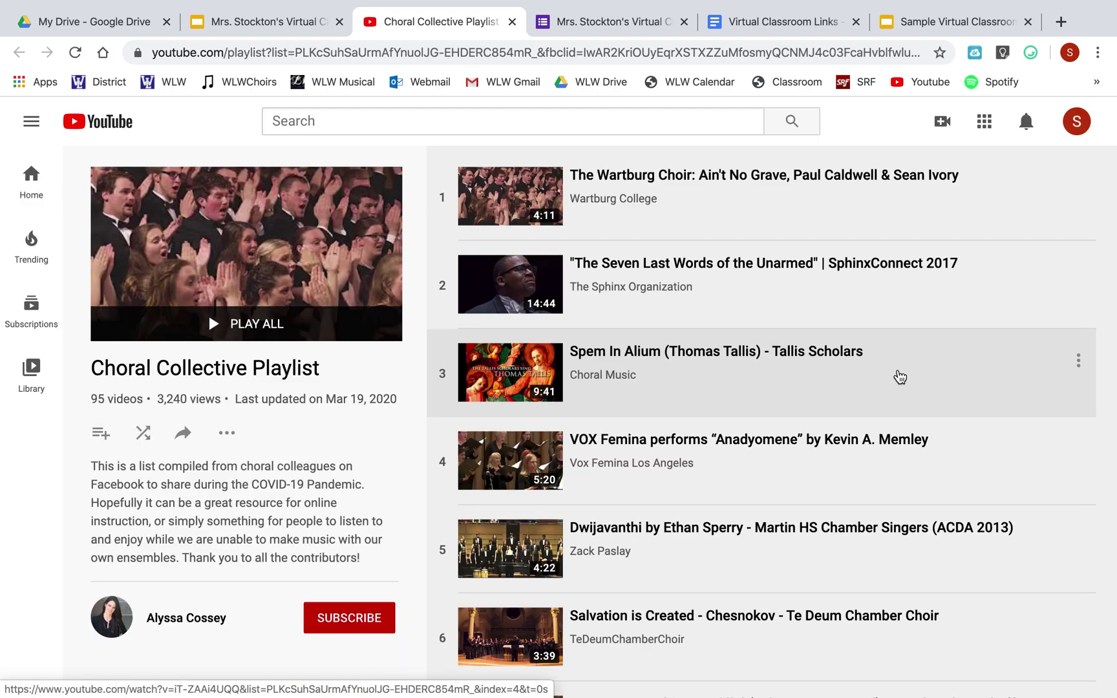
scroll(701, 374, "down", 3)
scroll(702, 374, "down", 4)
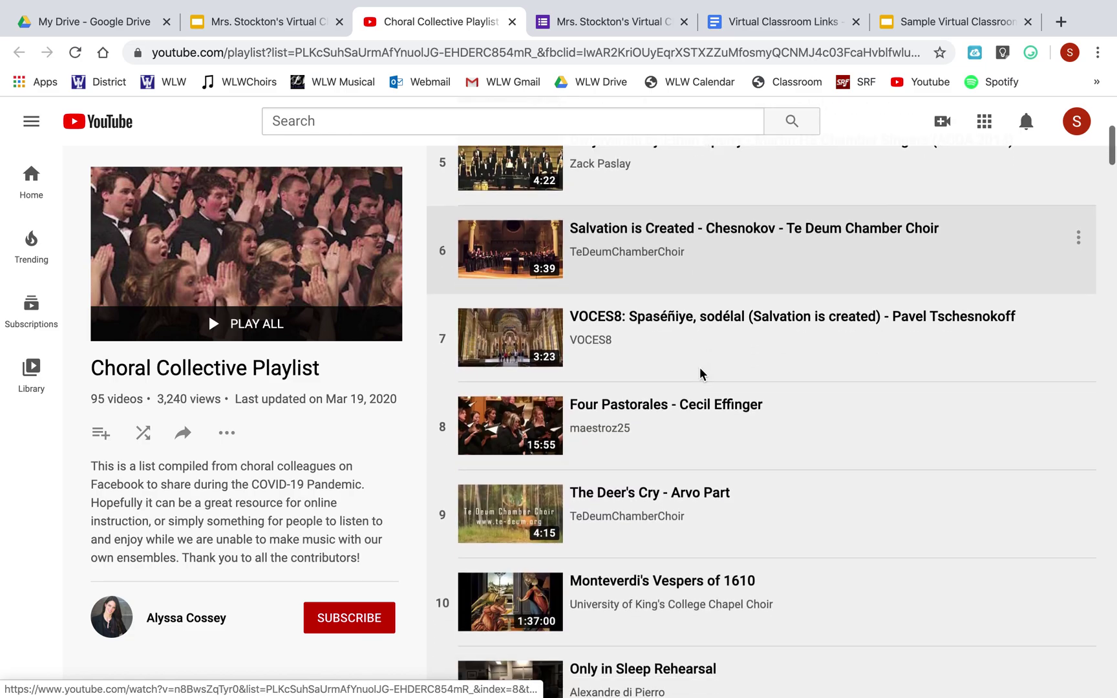
scroll(702, 374, "down", 3)
scroll(702, 374, "down", 4)
scroll(703, 374, "down", 3)
scroll(702, 375, "down", 3)
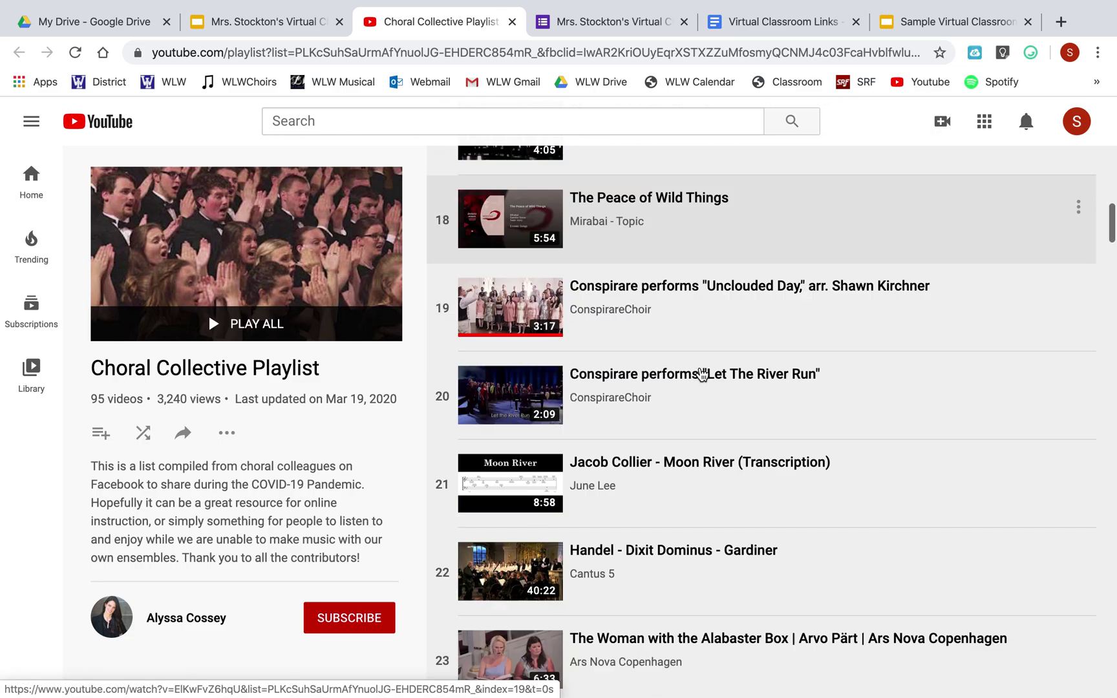
scroll(702, 375, "down", 3)
scroll(702, 374, "down", 1)
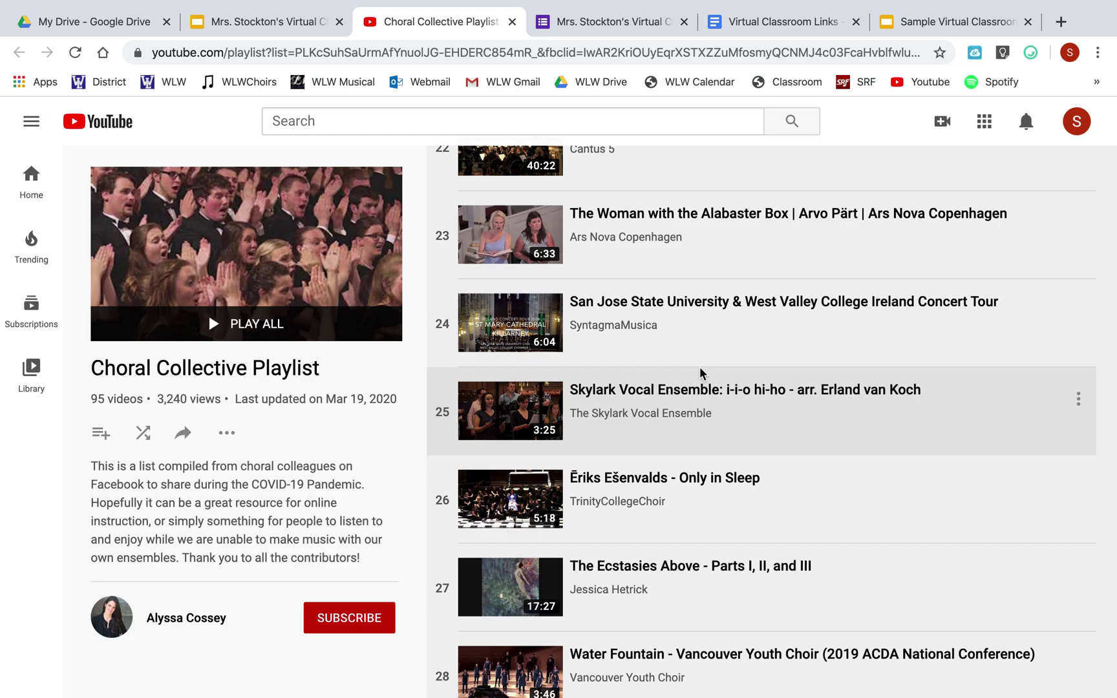
scroll(702, 374, "up", 10)
scroll(702, 375, "up", 5)
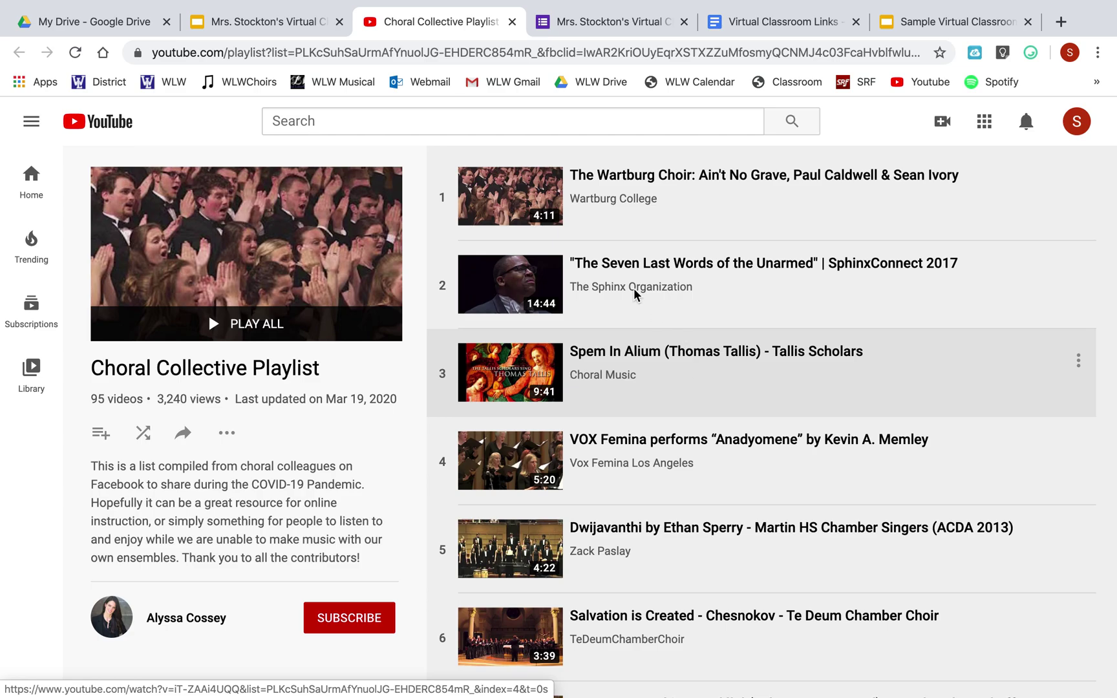
- Return from the YouTube playlist to Mrs. Stockton's Virtual Classroom Slides
left_click(258, 21)
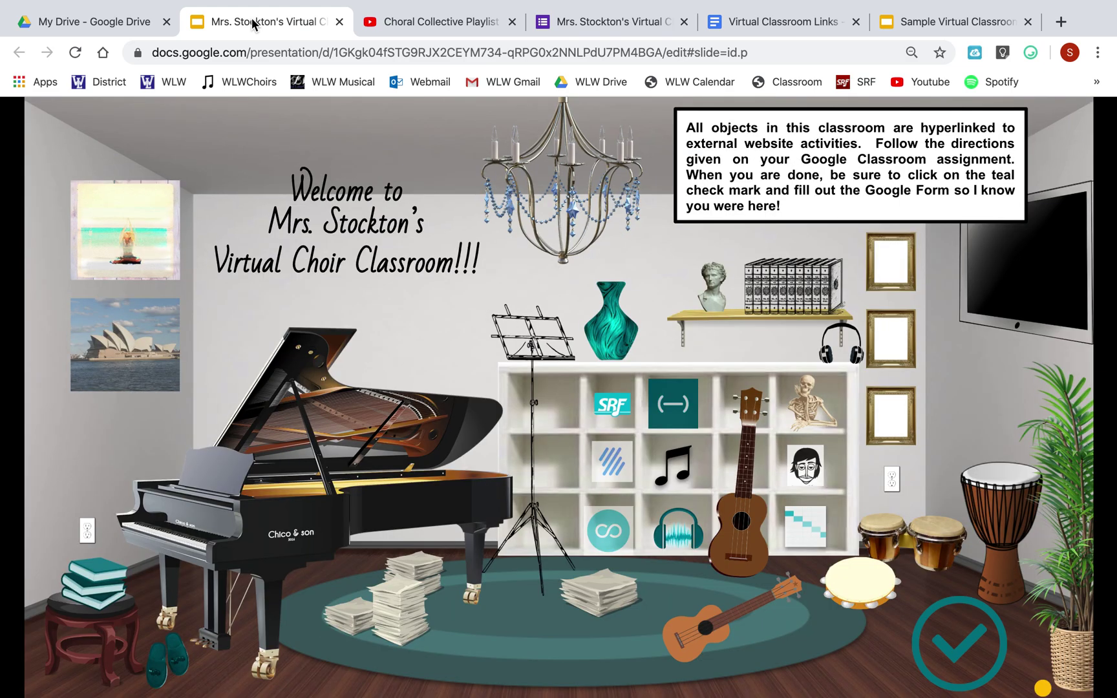
- Follow the ukulele's link to the ukebuddy chord site, close it, and exit present mode
left_click(741, 548)
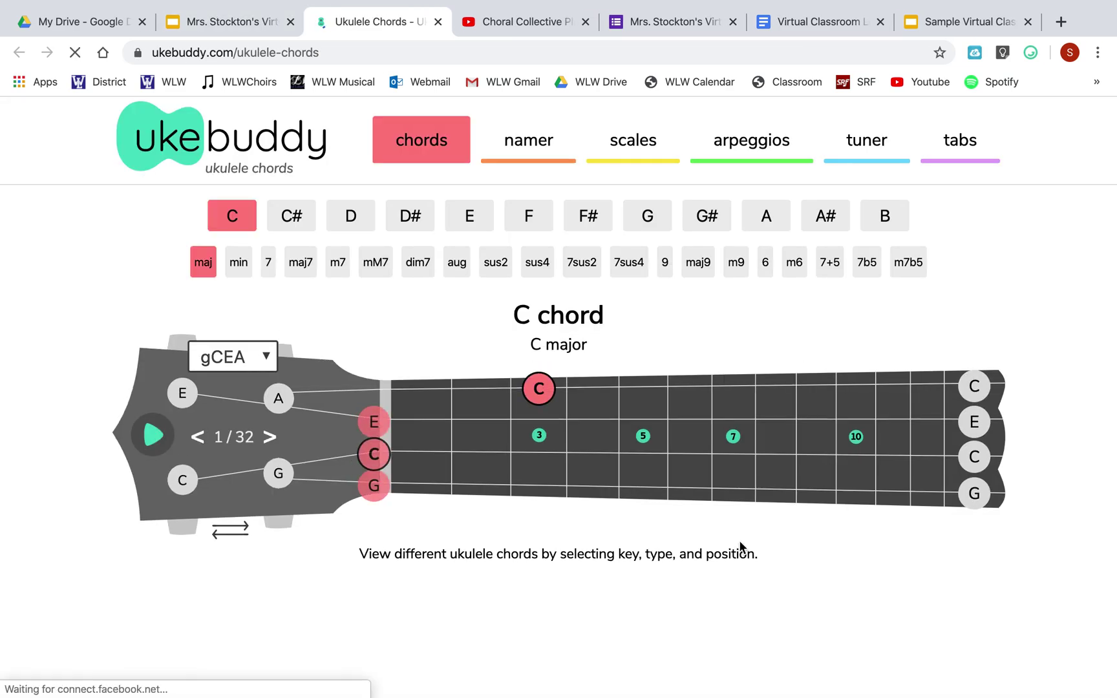
left_click(438, 21)
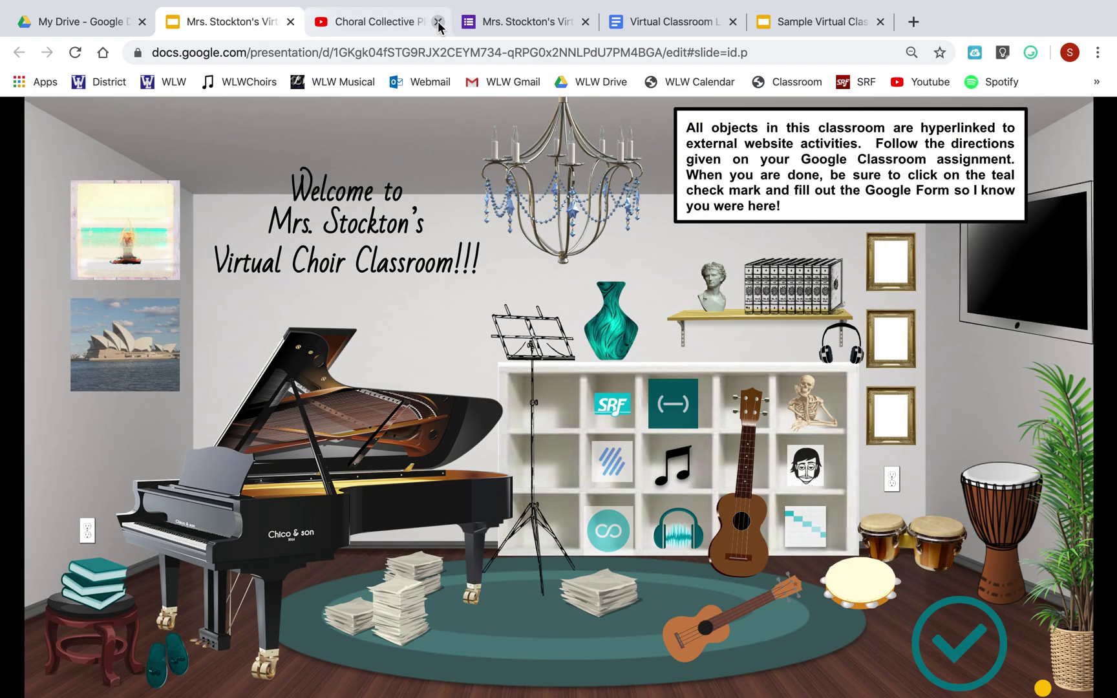
key("Escape")
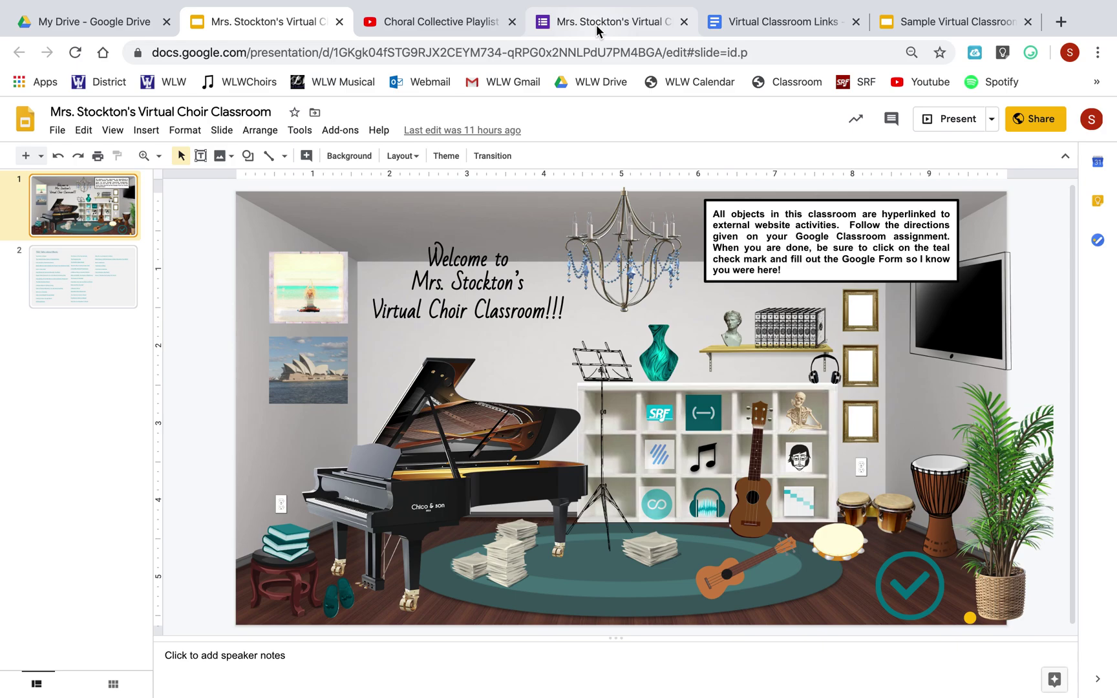
- Review the Virtual Classroom Links doc, close the playlist, revisit the presentation, then the check-in form
left_click(769, 21)
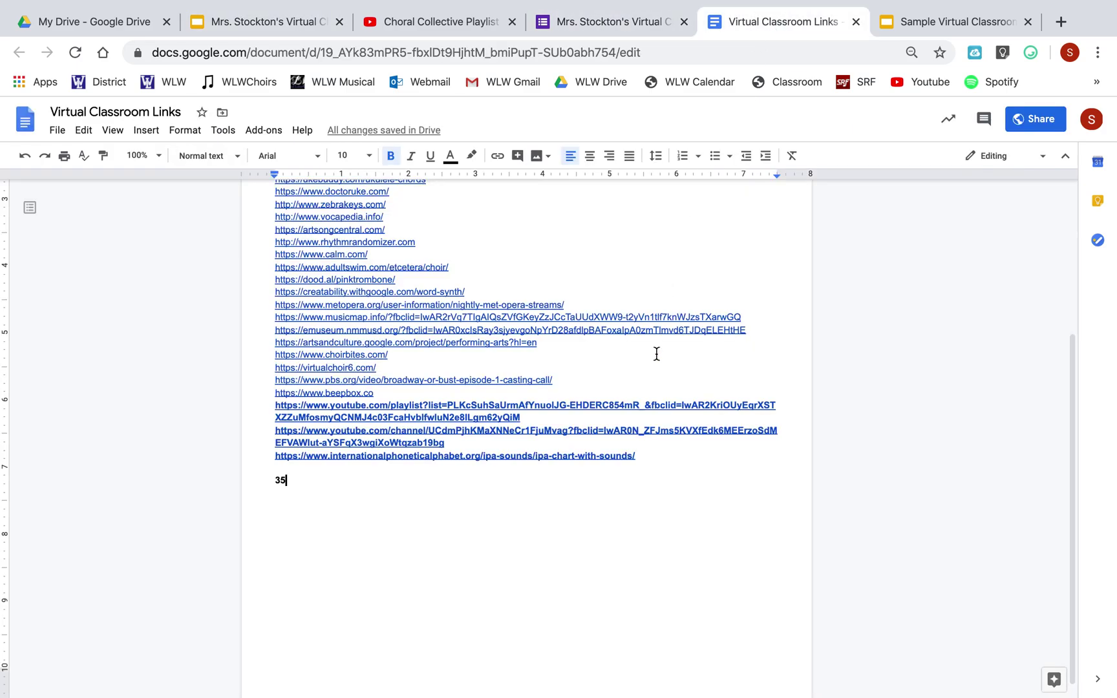
scroll(657, 354, "up", 3)
scroll(656, 355, "up", 3)
scroll(656, 353, "up", 2)
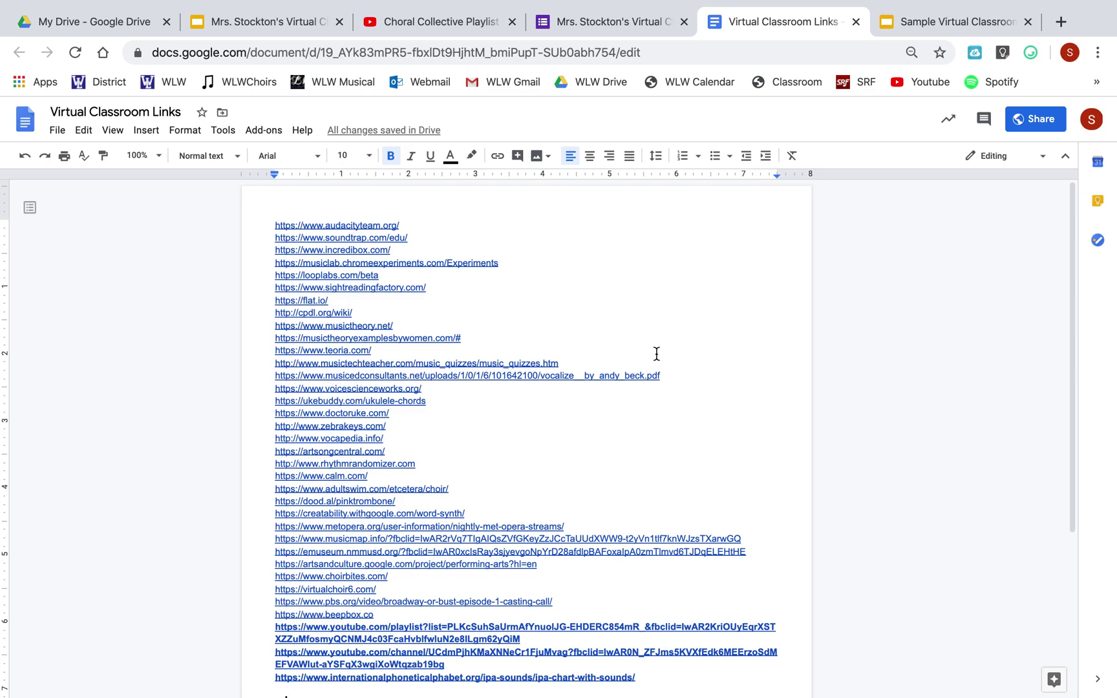
scroll(656, 354, "down", 3)
scroll(657, 354, "up", 2)
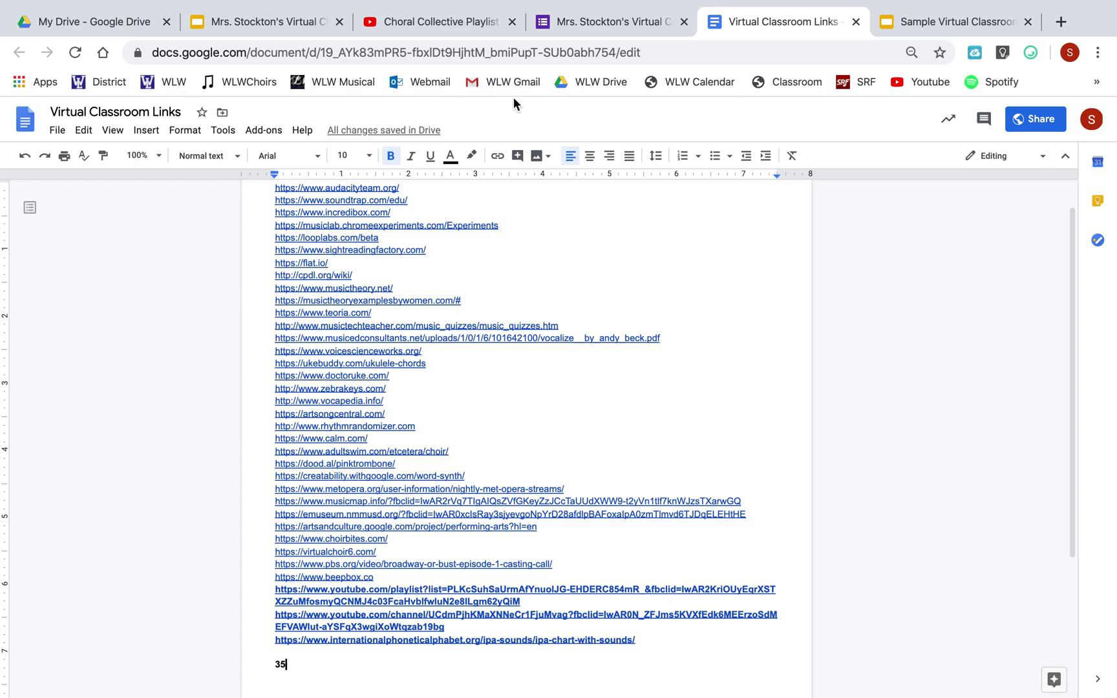
left_click(513, 22)
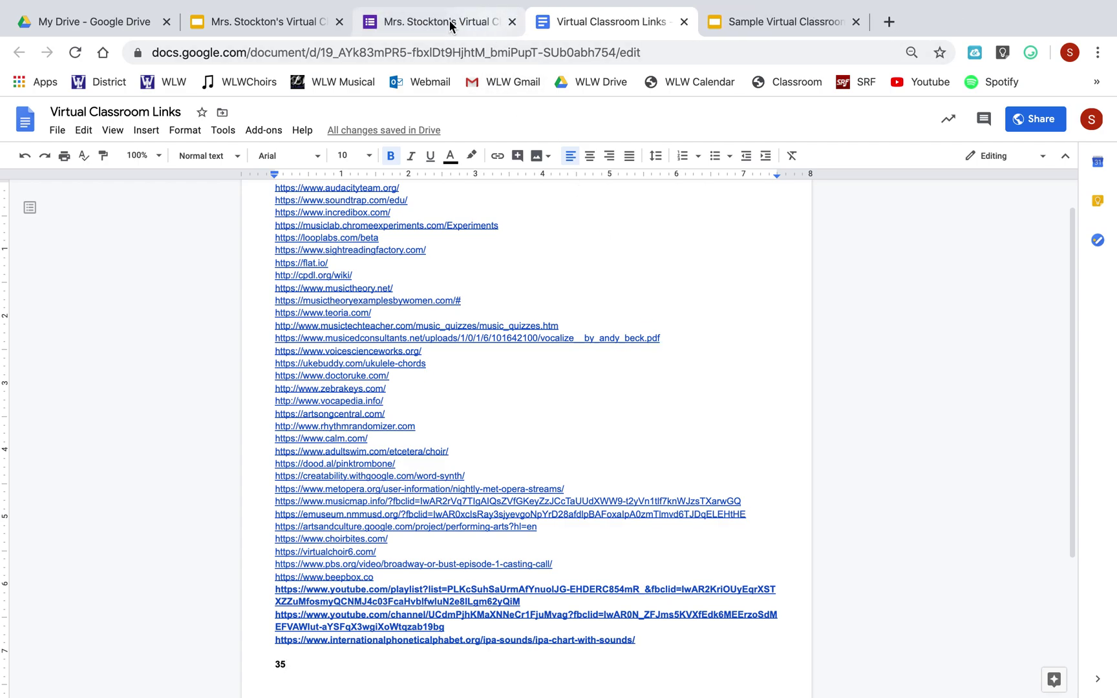
left_click(273, 19)
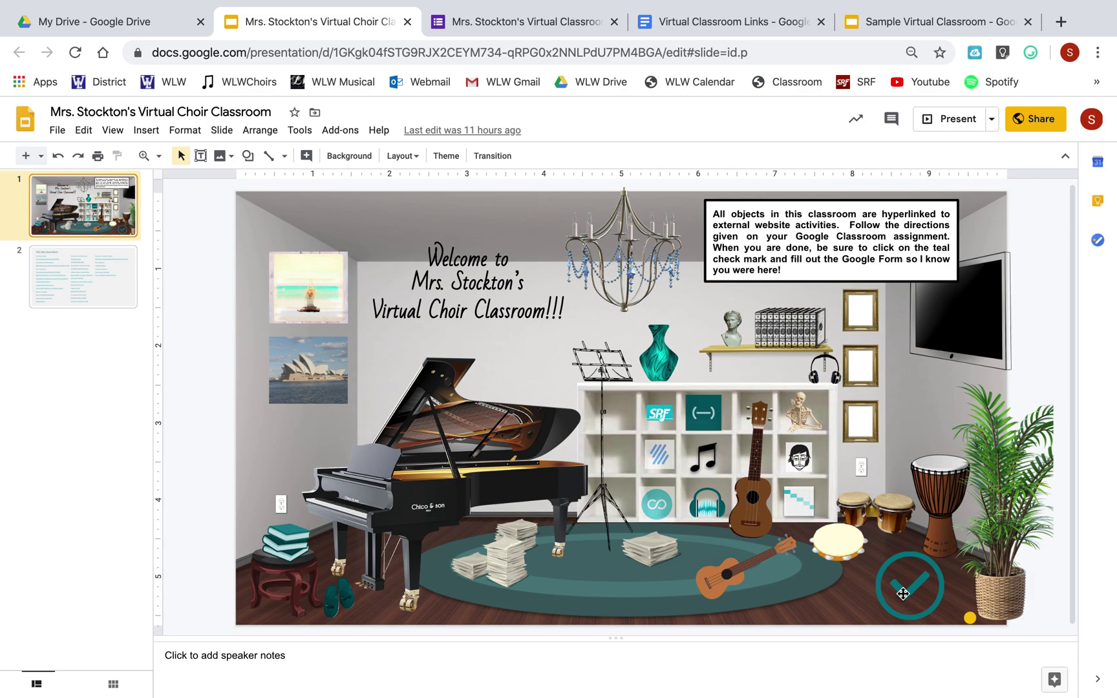
left_click(515, 21)
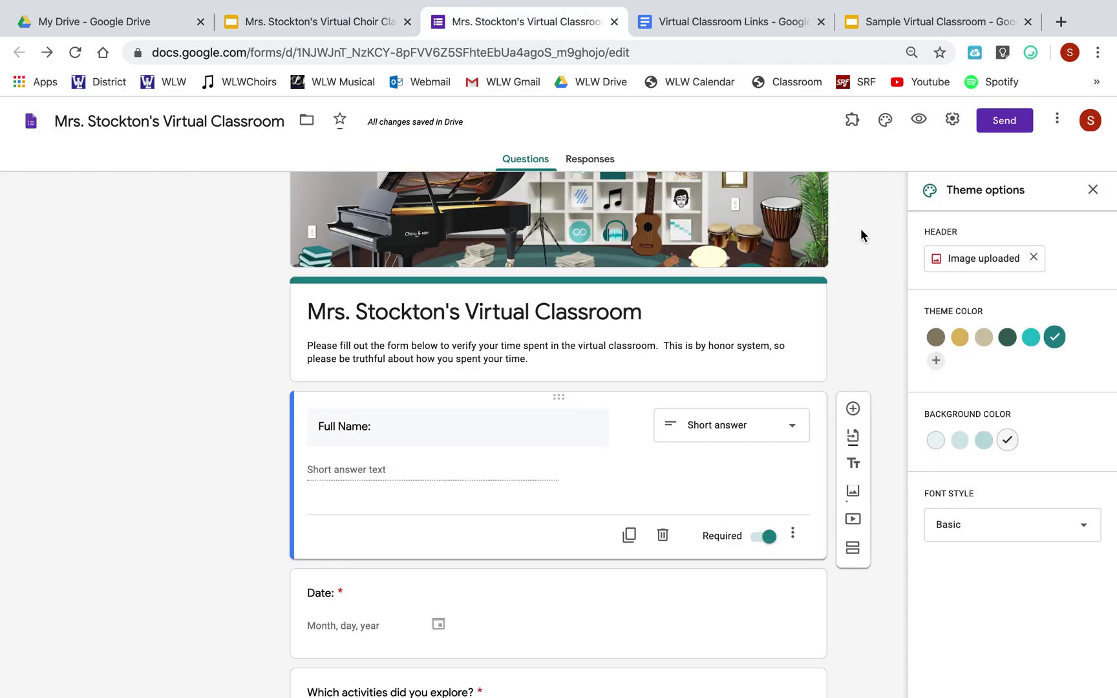
scroll(861, 228, "down", 3)
scroll(861, 228, "down", 2)
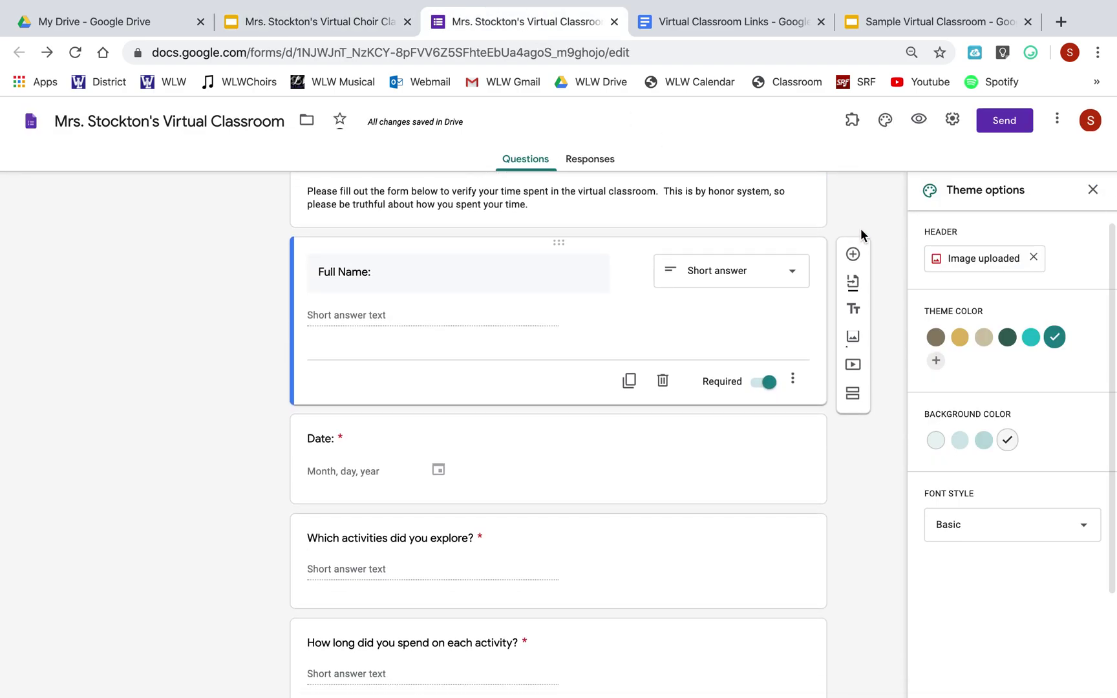
scroll(861, 228, "down", 3)
scroll(861, 232, "down", 1)
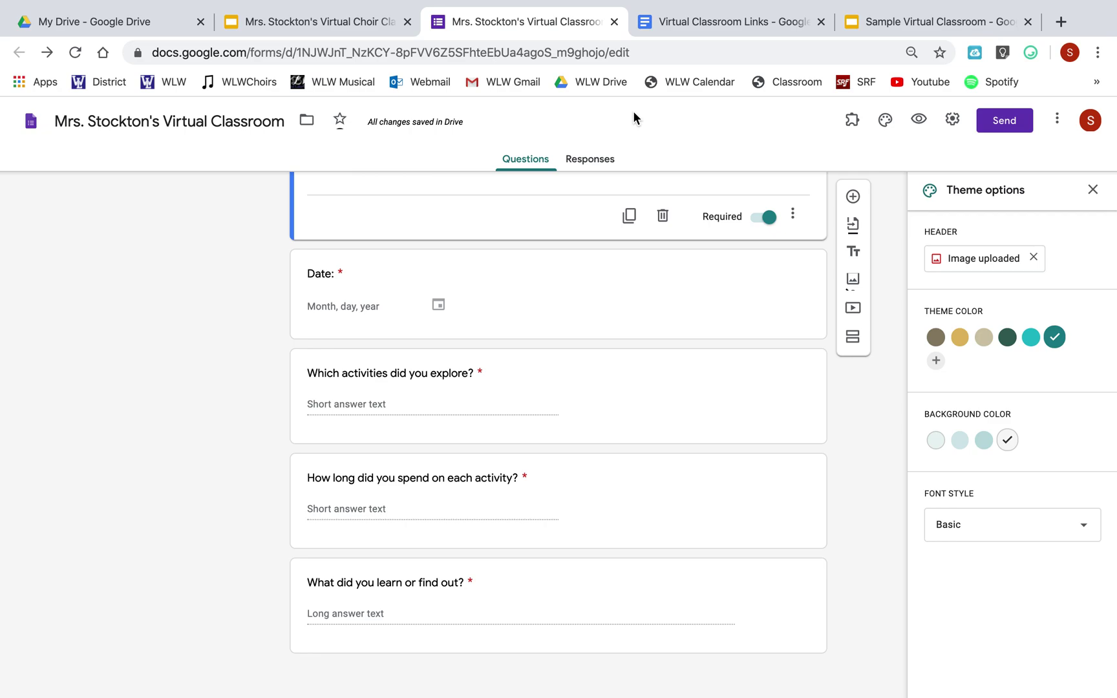
- Check that the TV on the classroom slide links to the TED Talks about Music slide
left_click(284, 23)
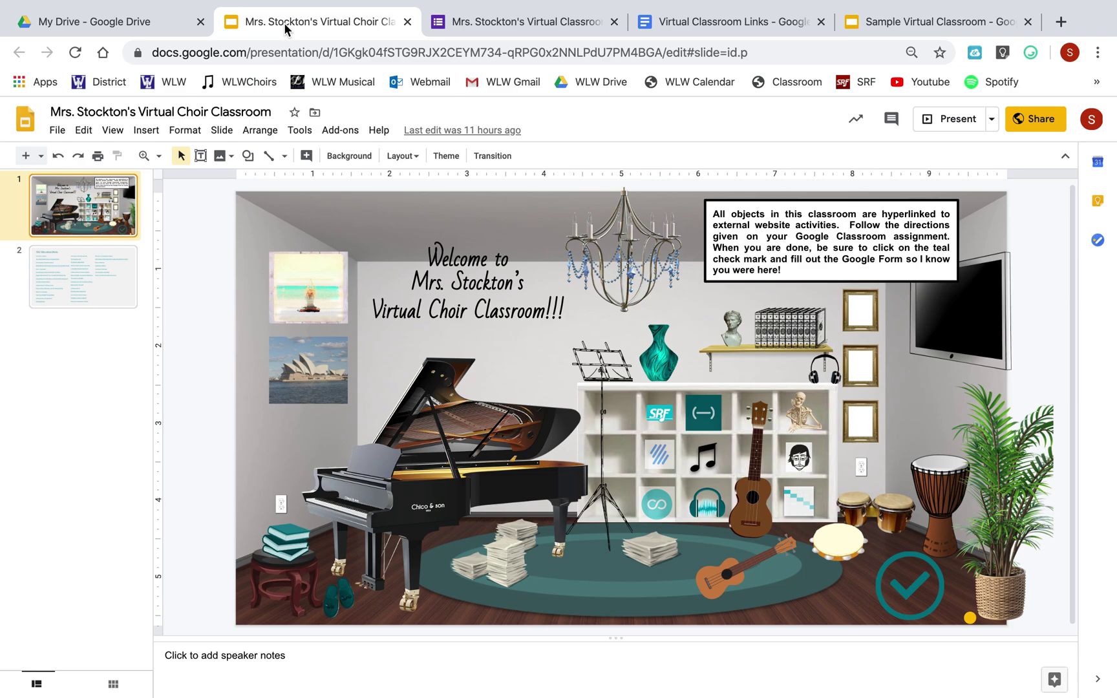
left_click(111, 277)
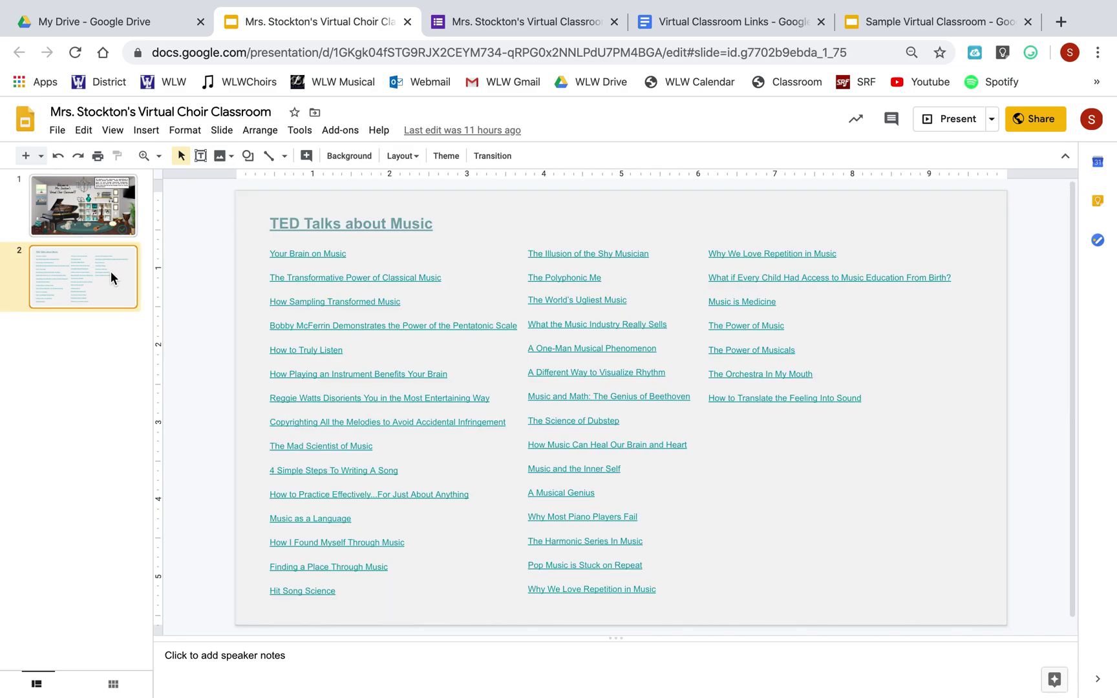
left_click(105, 218)
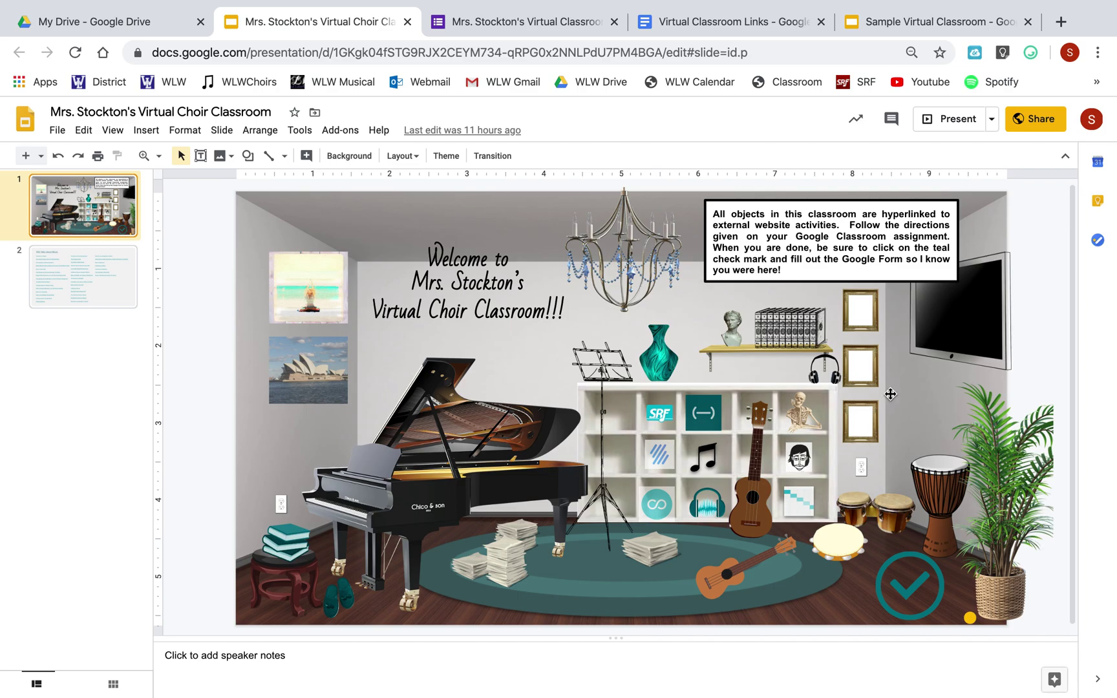
left_click(954, 316)
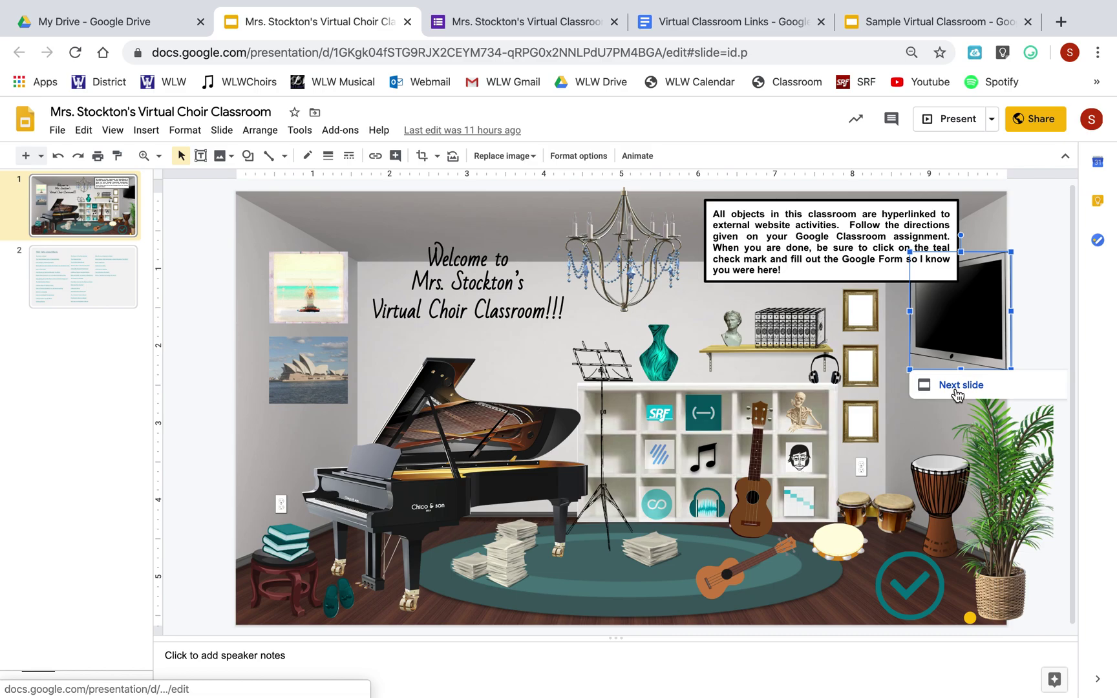
left_click(113, 289)
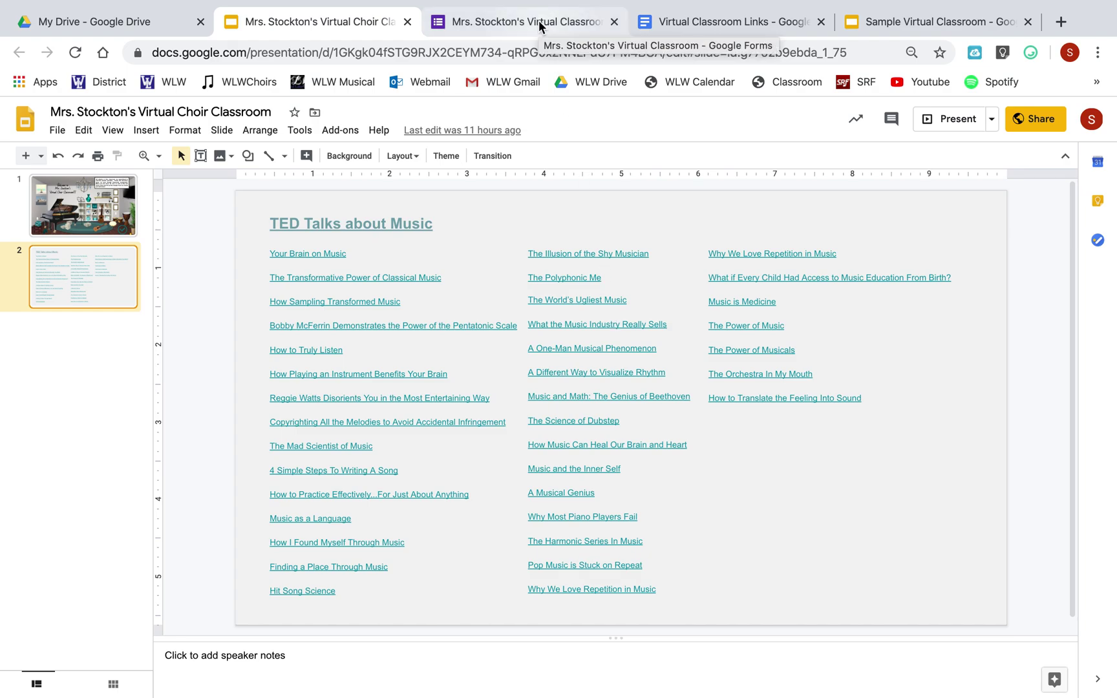
- Switch to the blank Sample Virtual Classroom presentation and then My Drive
left_click(896, 22)
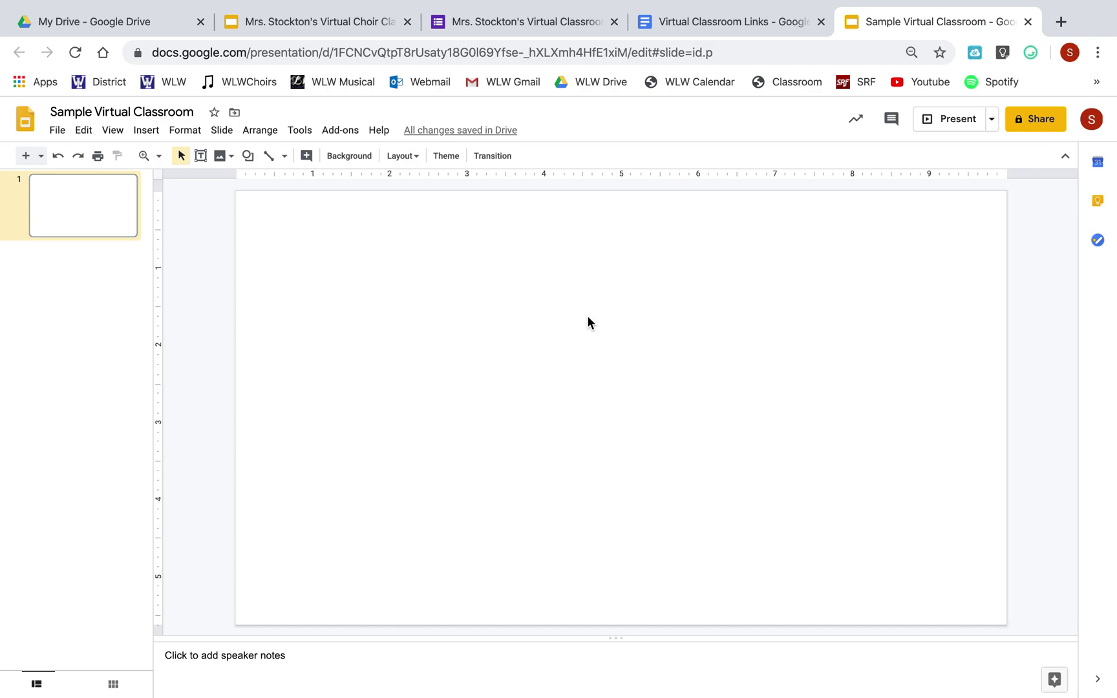
left_click(114, 22)
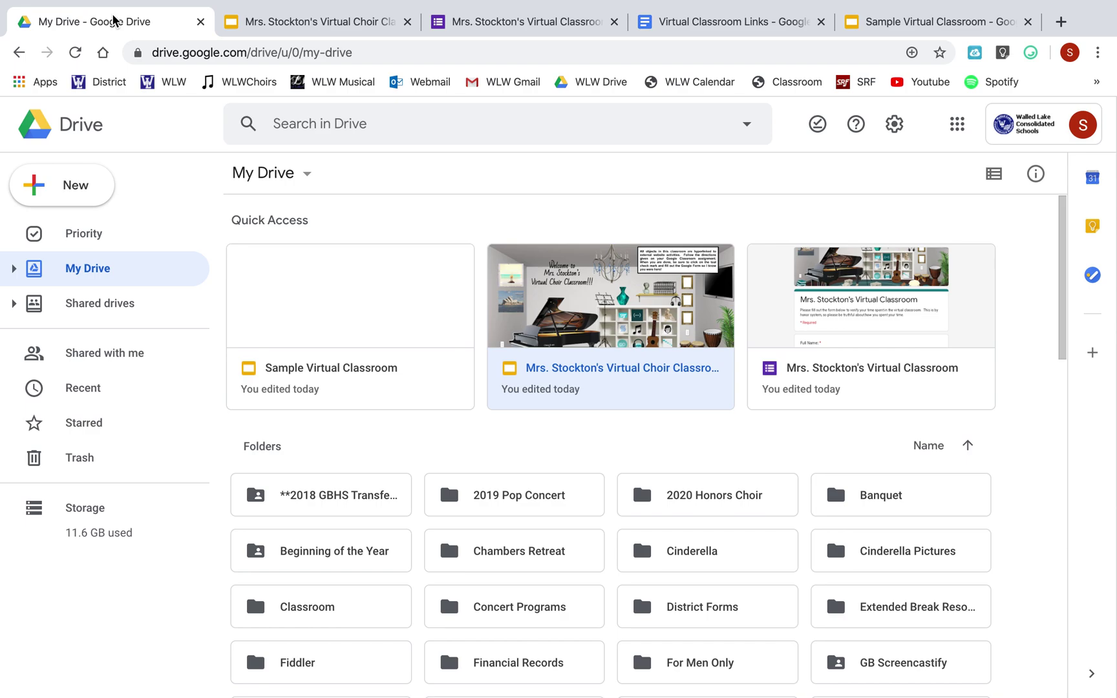
left_click(26, 197)
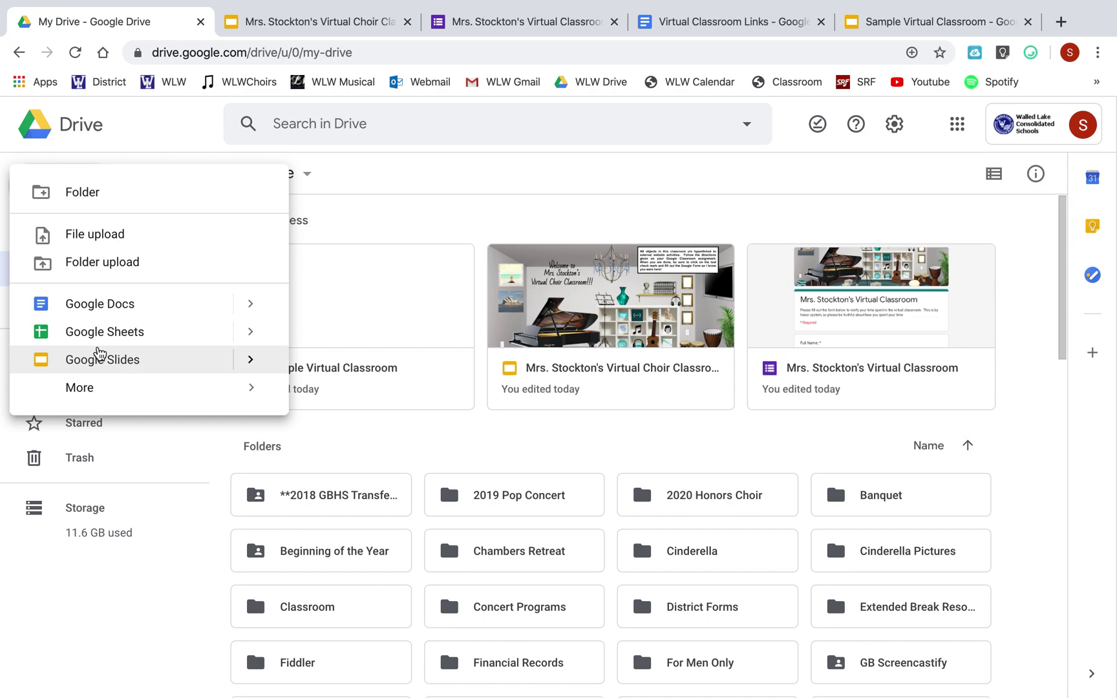
left_click(889, 22)
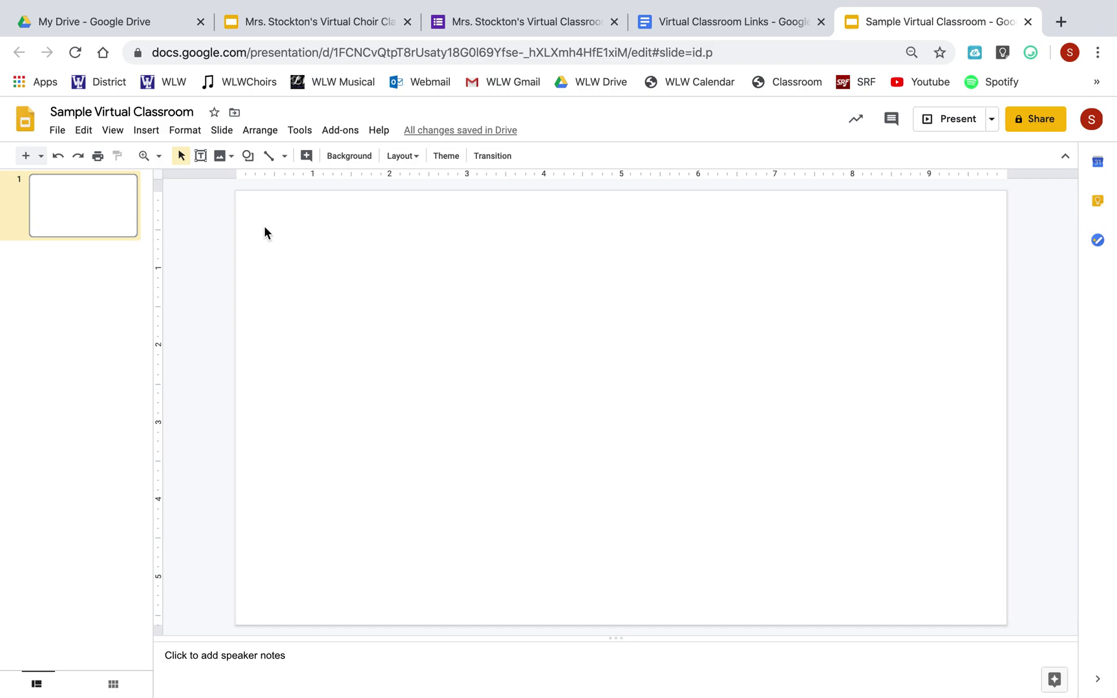
- Search the web via Insert image and place the curtained empty-room picture on the slide
left_click(146, 130)
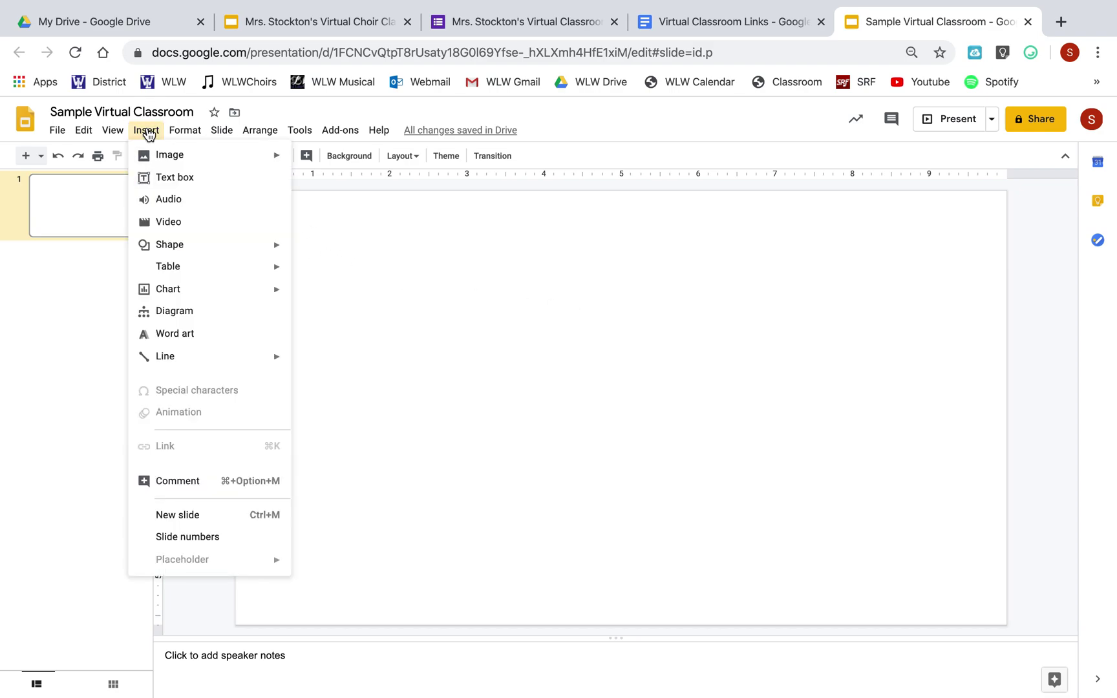
mouse_move(170, 155)
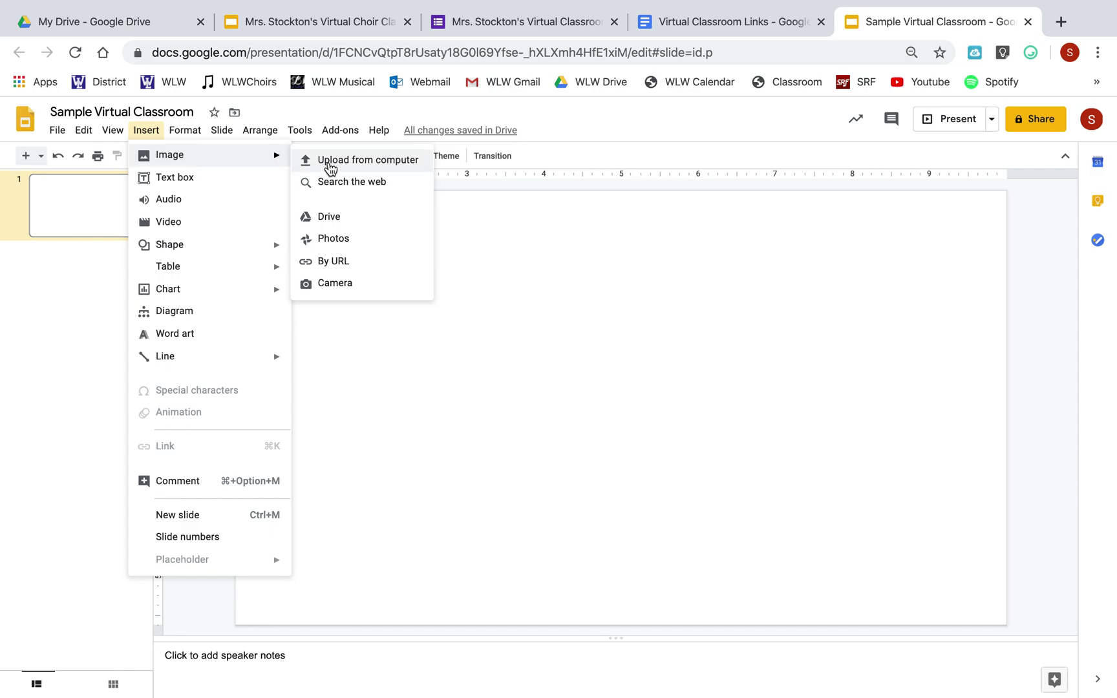
left_click(339, 185)
type("empty room")
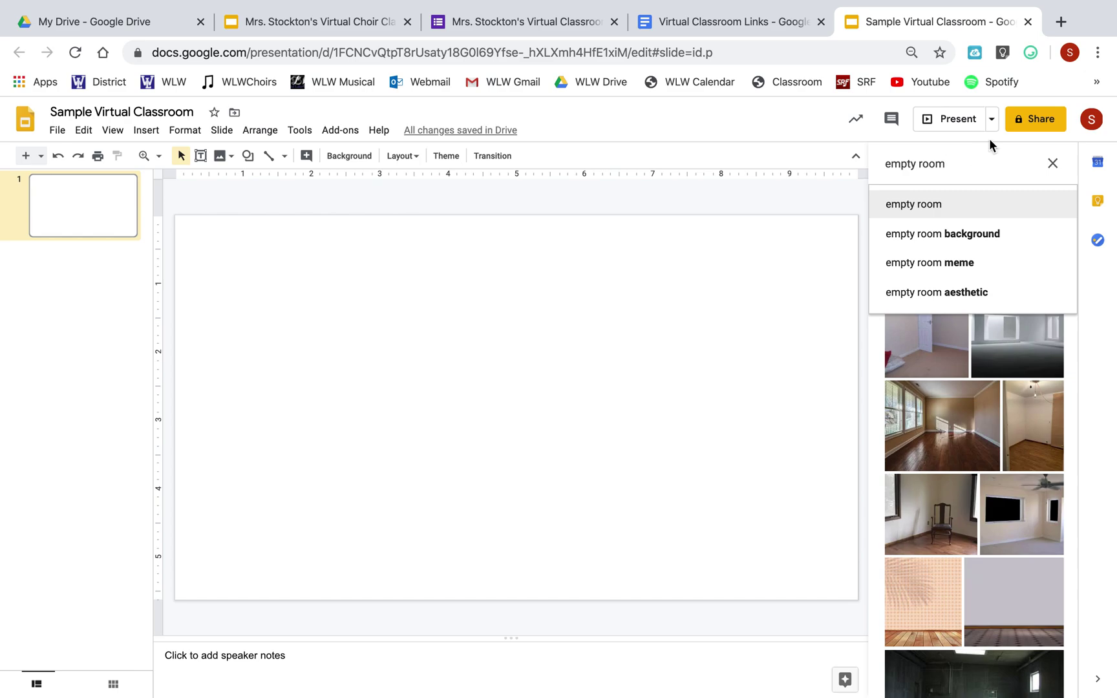
key("Return")
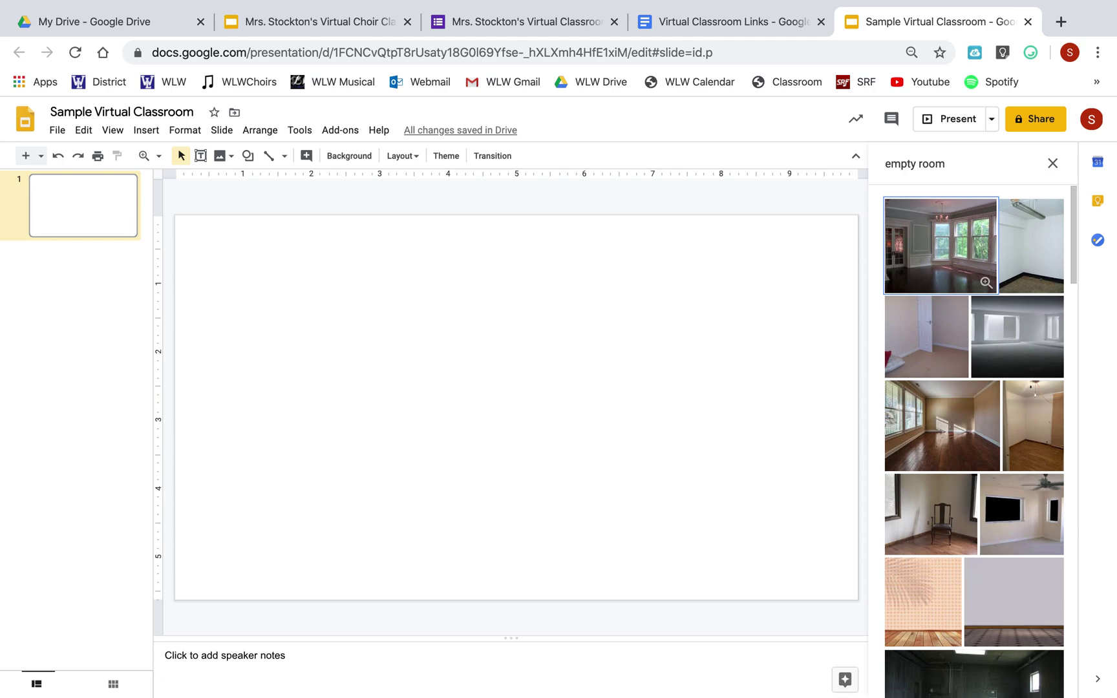
scroll(988, 427, "down", 5)
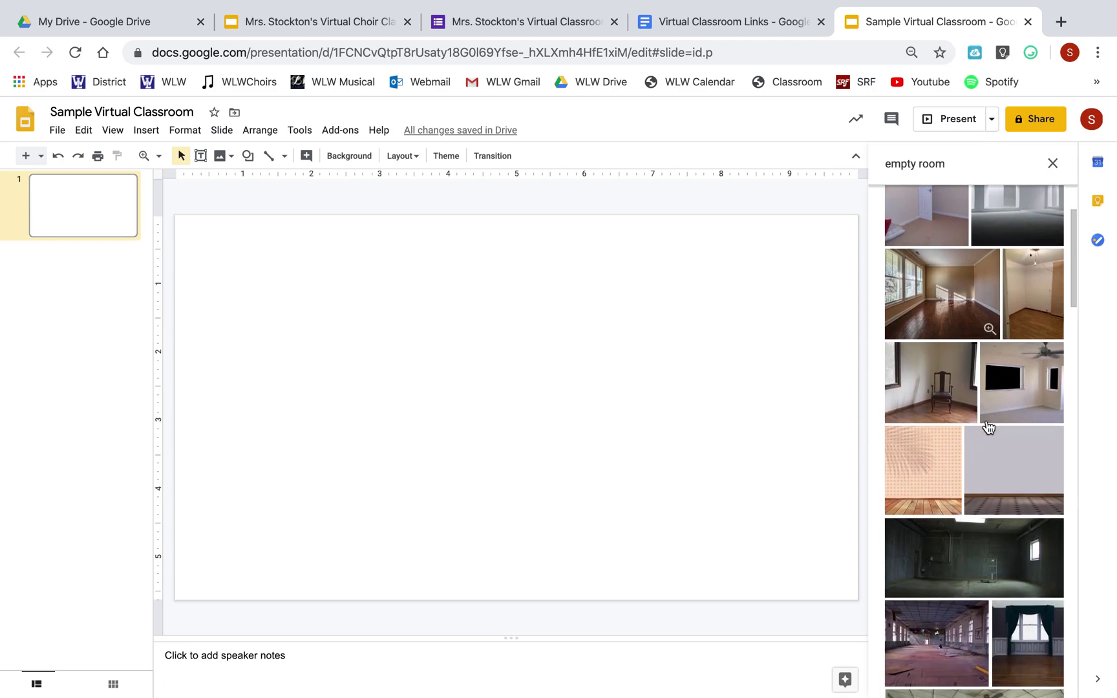
scroll(1013, 437, "down", 3)
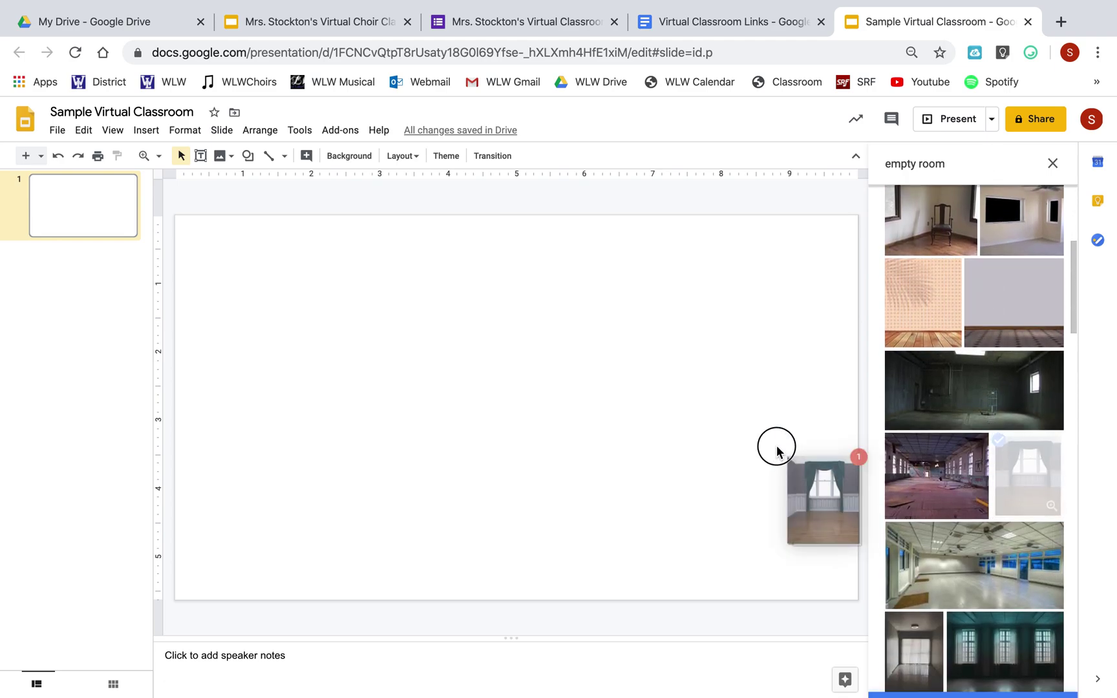
left_click_drag(1023, 465, 309, 361)
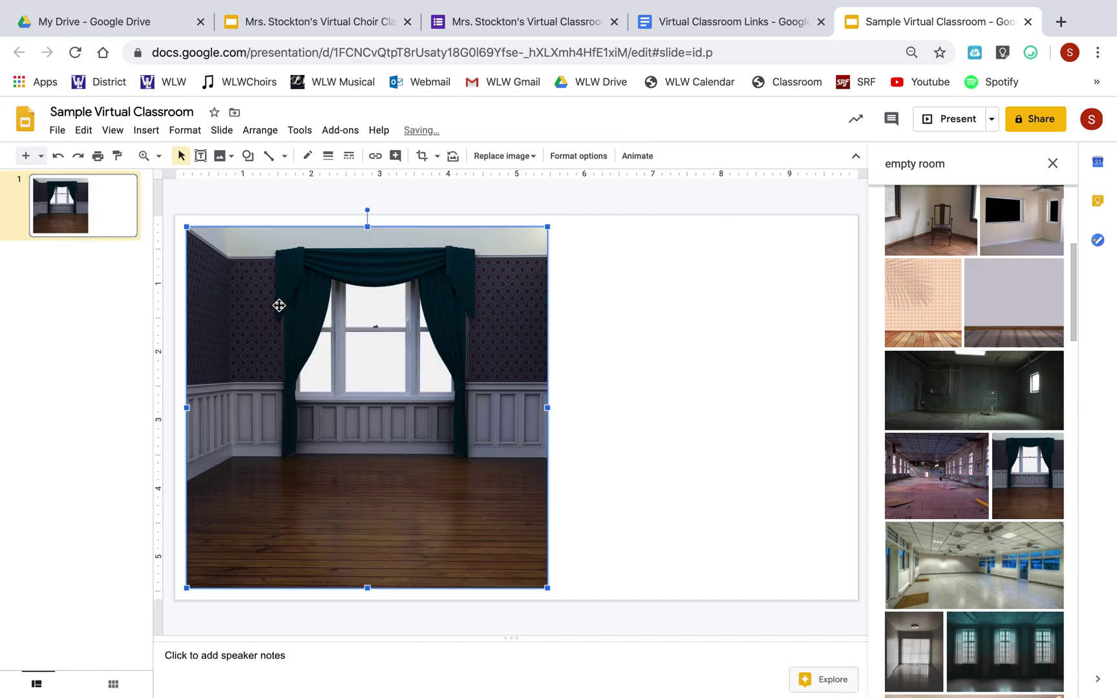
- Stretch the room picture from the top-left corner to fill the whole slide as the backdrop
left_click_drag(298, 305, 289, 293)
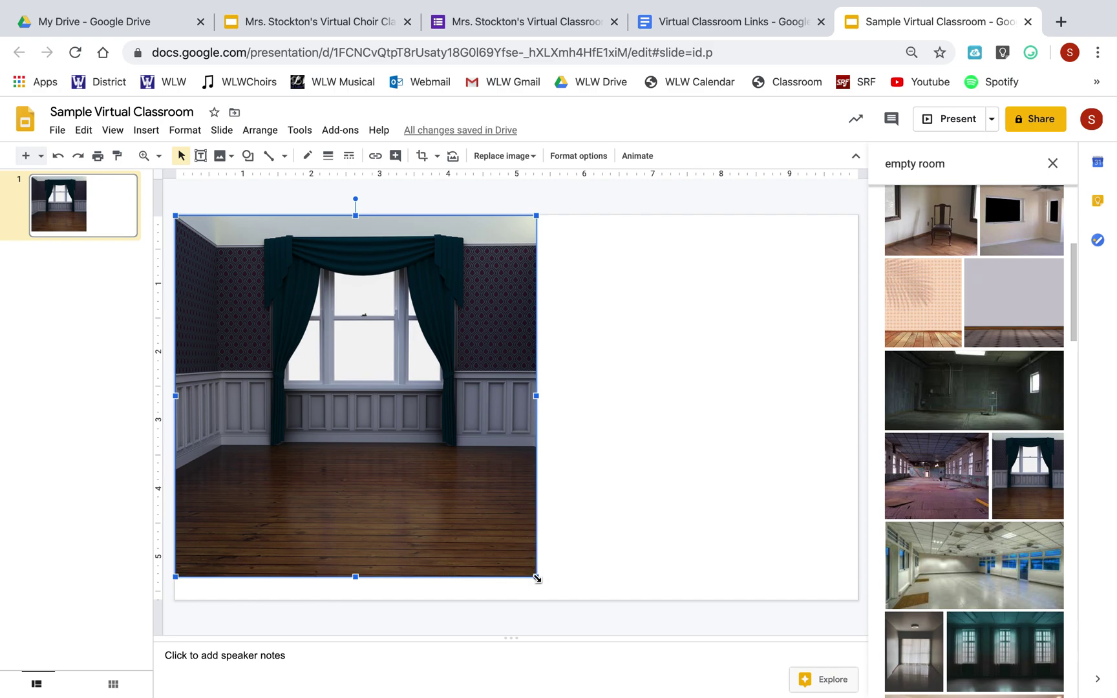
left_click_drag(536, 577, 563, 602)
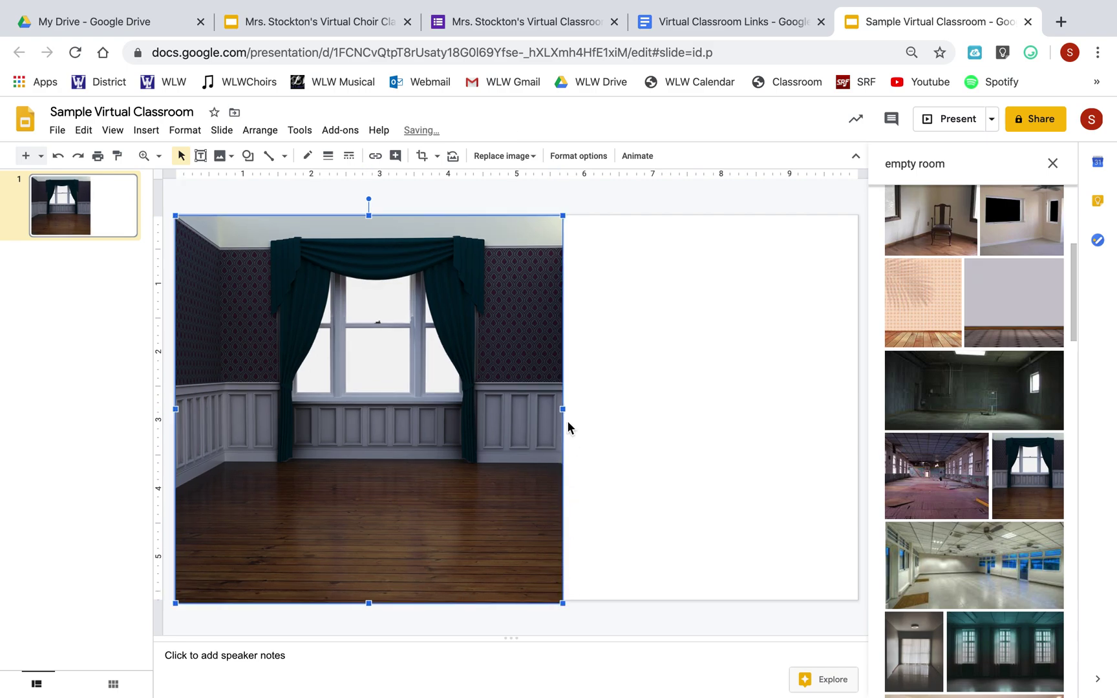
mouse_move(563, 411)
left_mouse_down()
mouse_move(871, 420)
mouse_move(860, 412)
left_mouse_up()
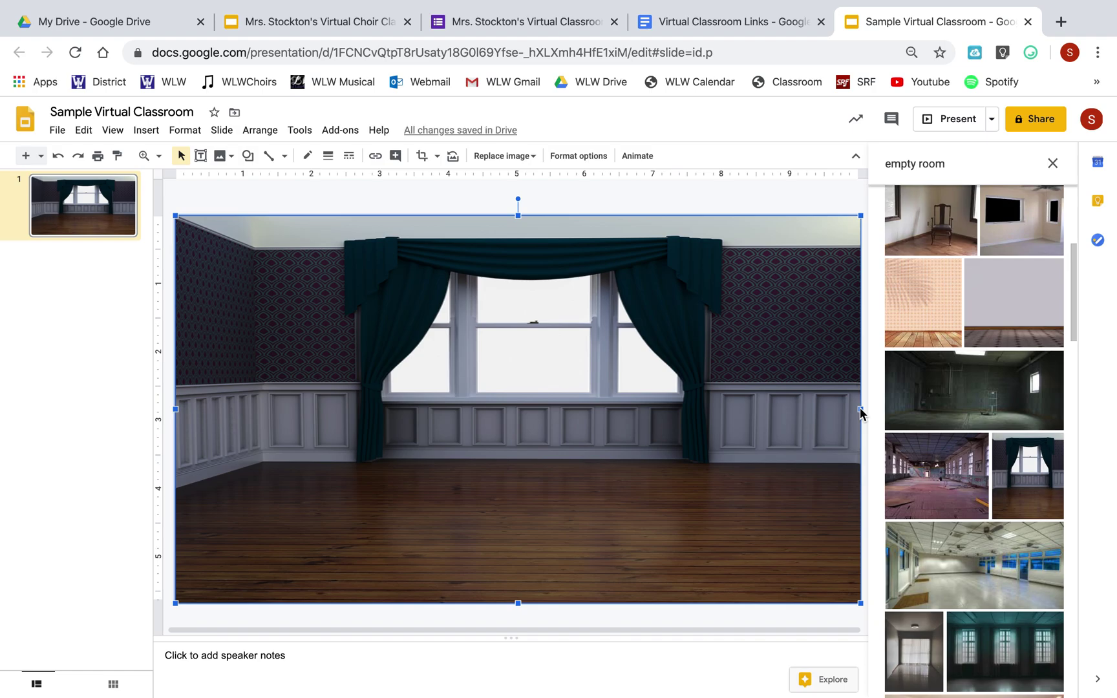
left_click(733, 612)
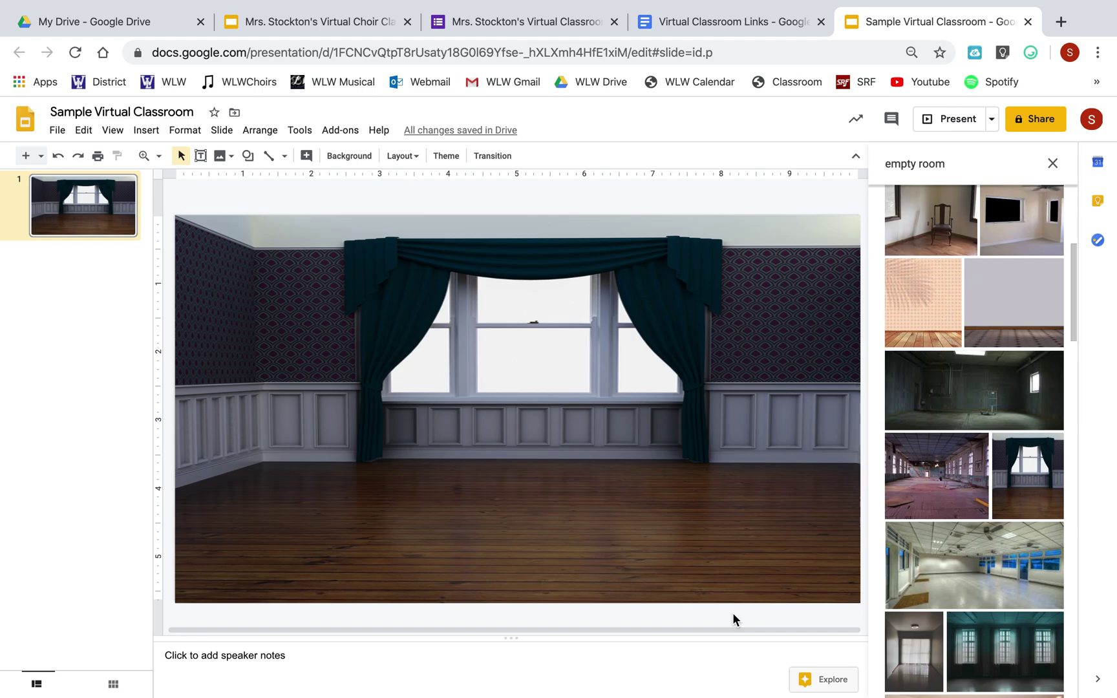
- Search 'piano transparent background' and drop the second grand piano result onto the slide
left_click_drag(948, 163, 874, 163)
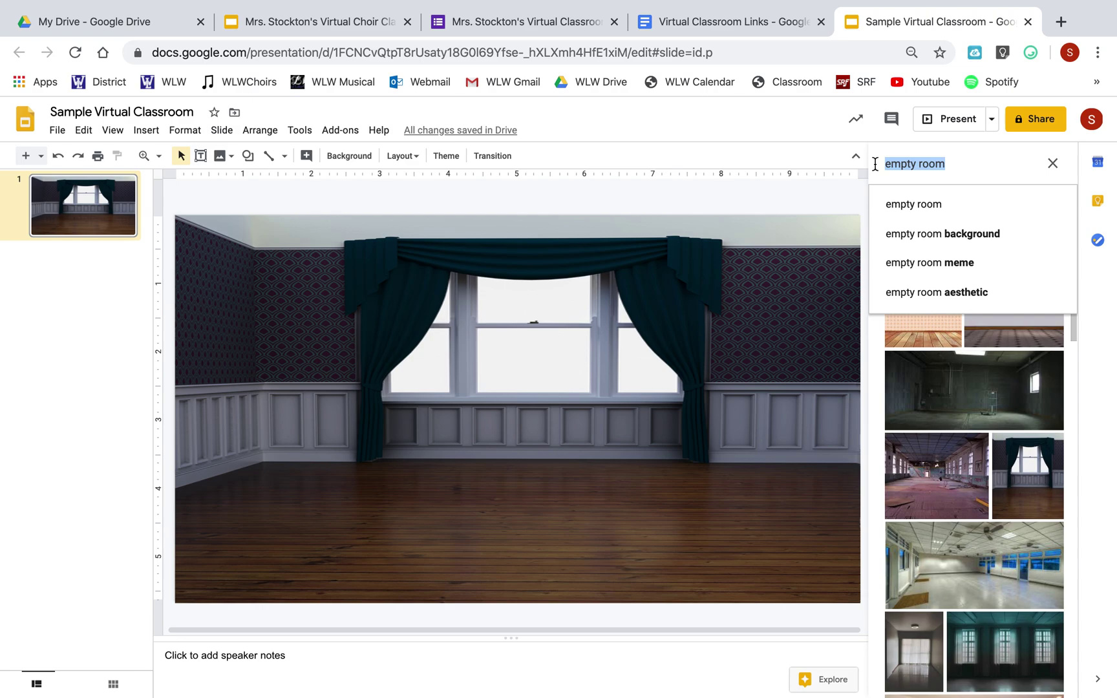
type("piano")
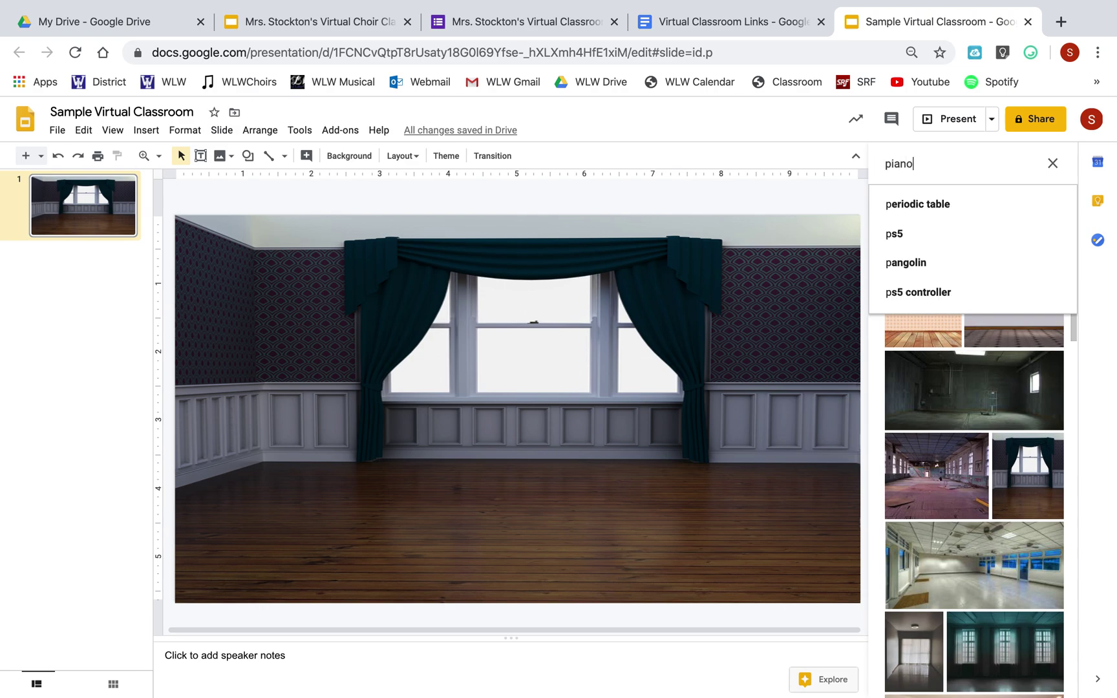
type(" transpar")
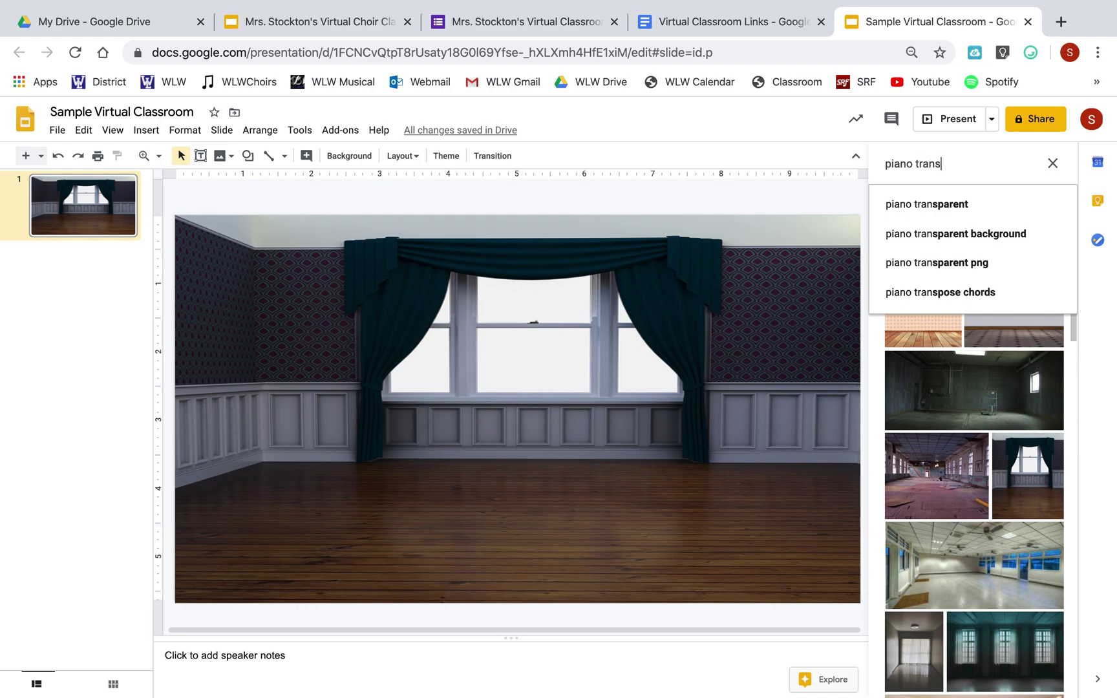
left_click(956, 234)
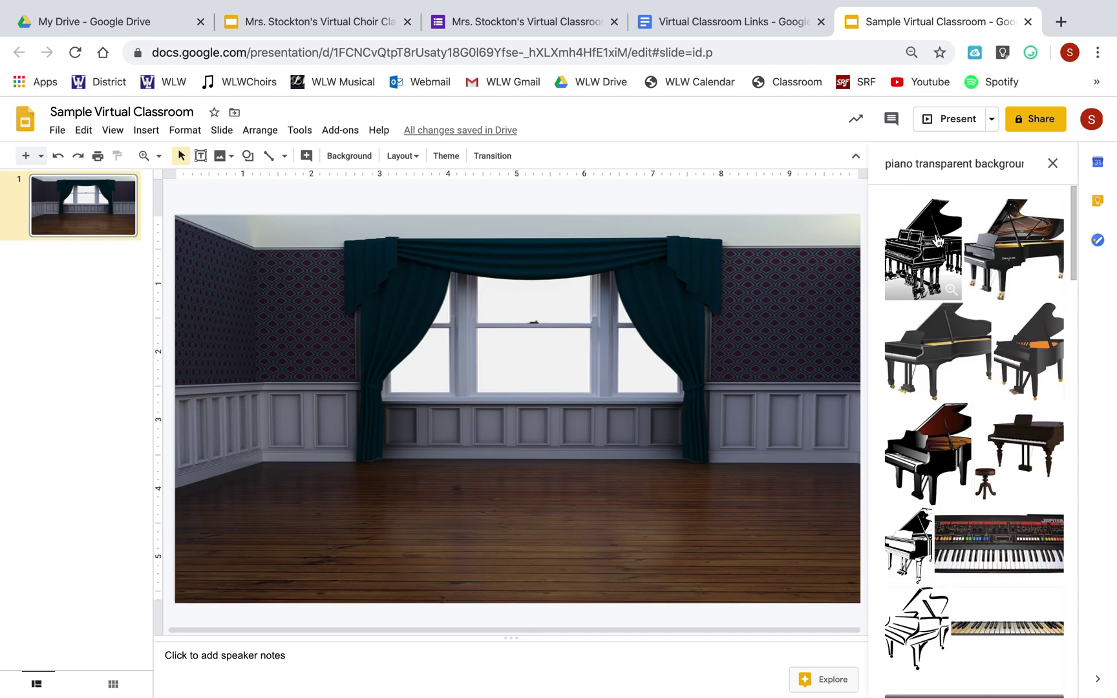
left_click_drag(1015, 249, 232, 450)
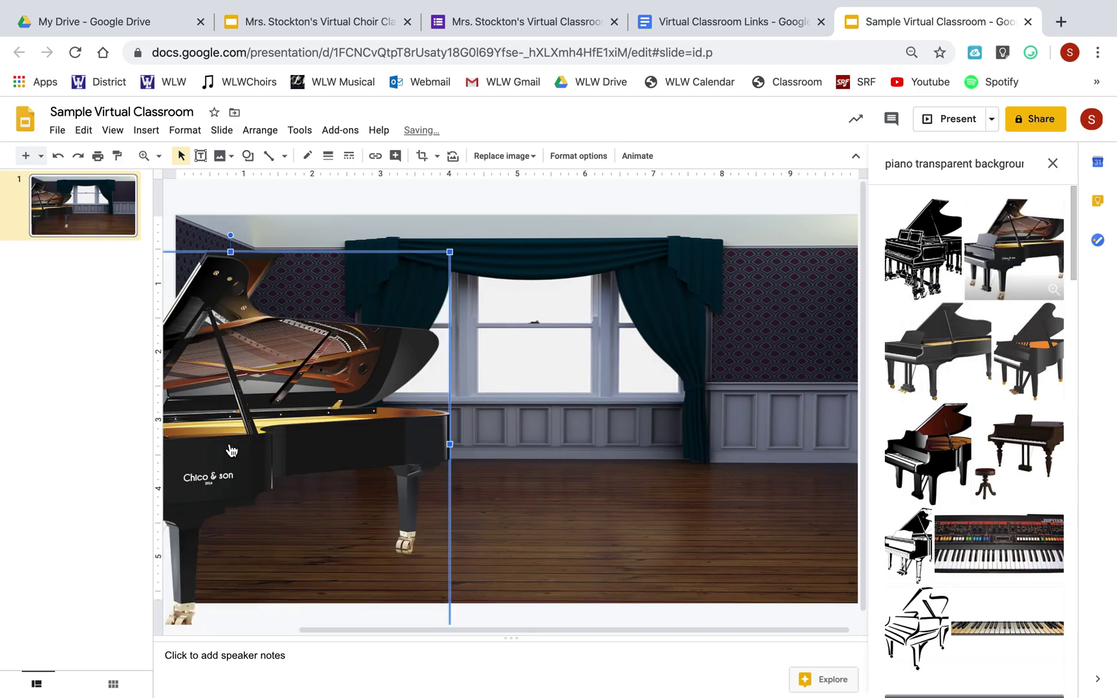
left_click_drag(316, 420, 434, 376)
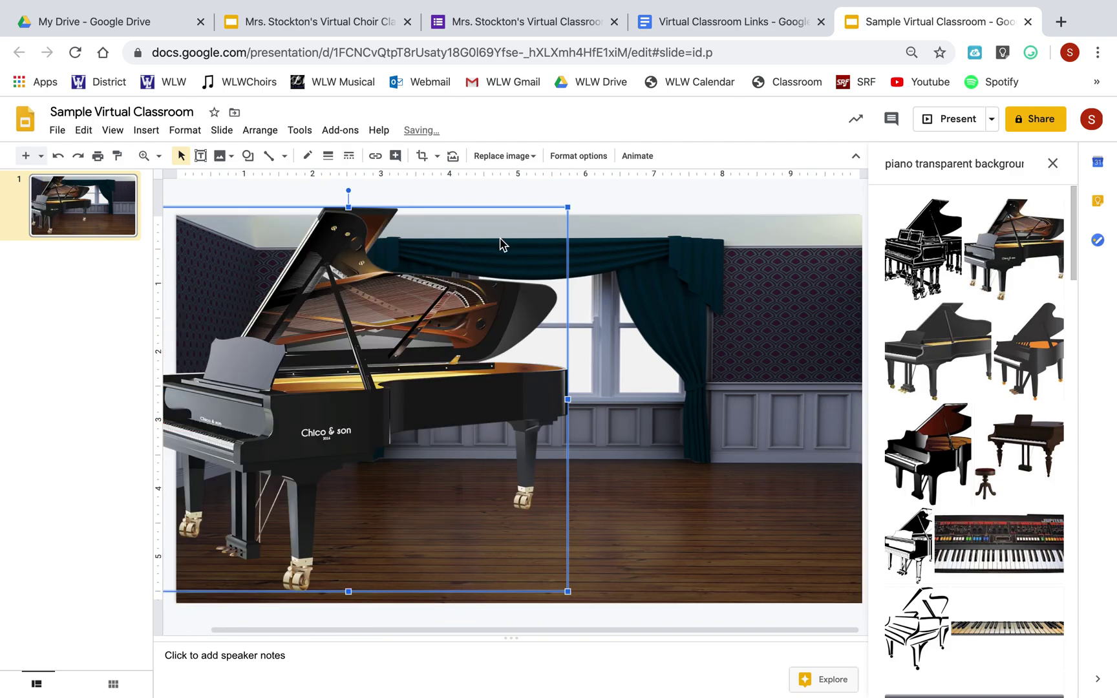
- Shrink the piano and stand it on the left side of the room's floor
left_click_drag(569, 207, 289, 452)
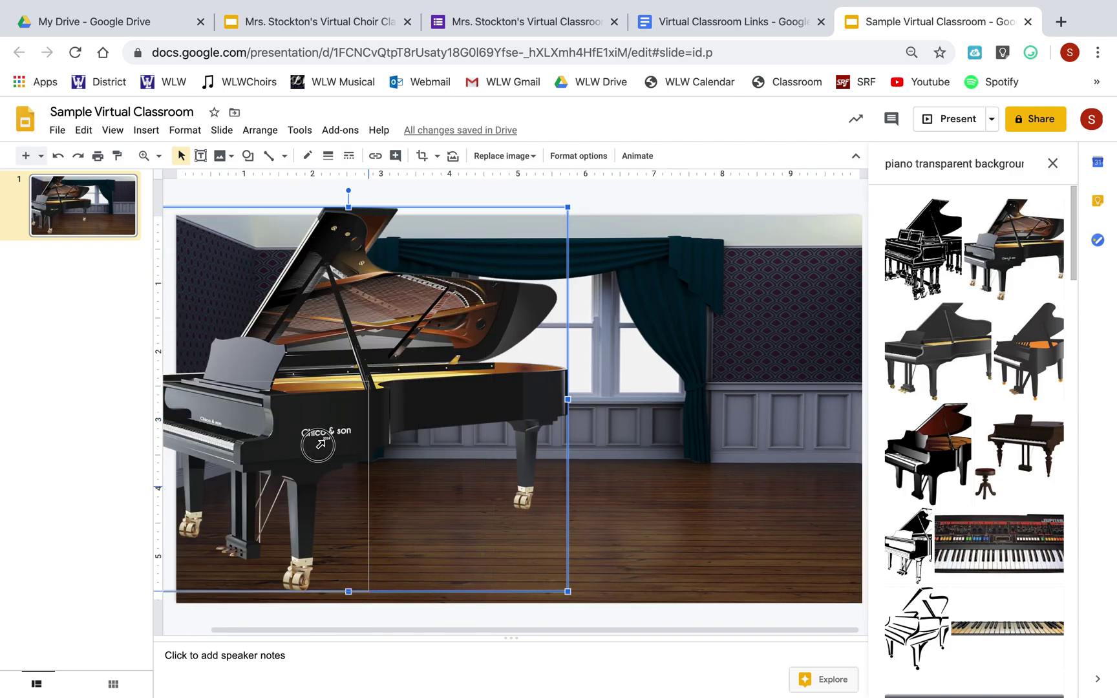
left_click_drag(243, 525, 324, 479)
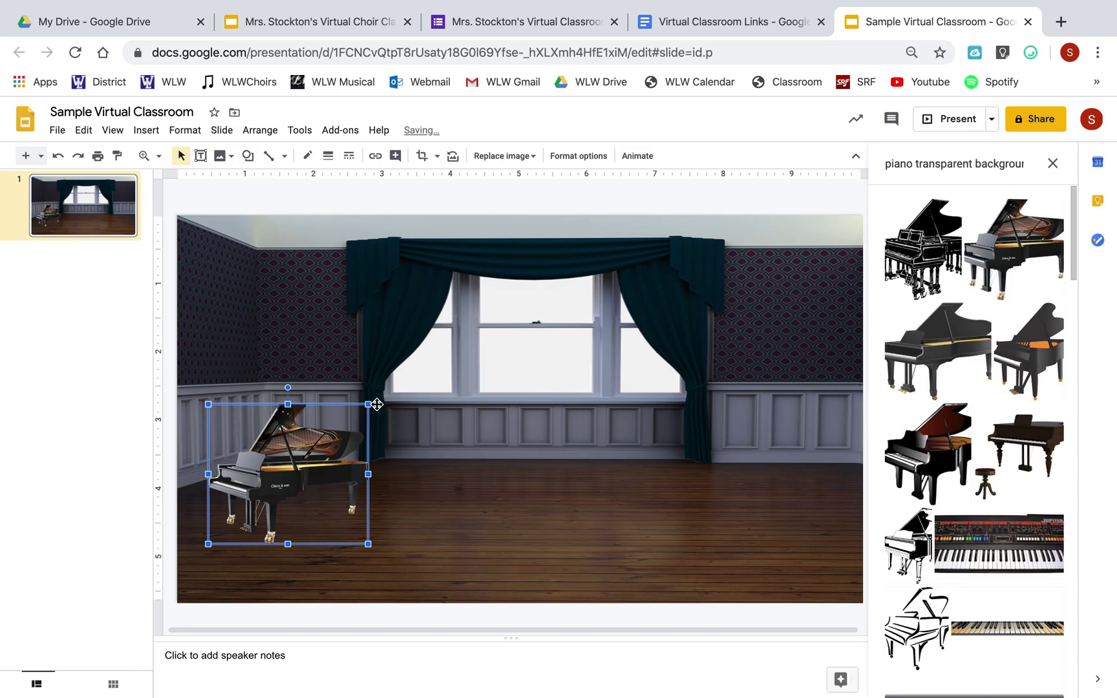
left_click_drag(370, 403, 448, 337)
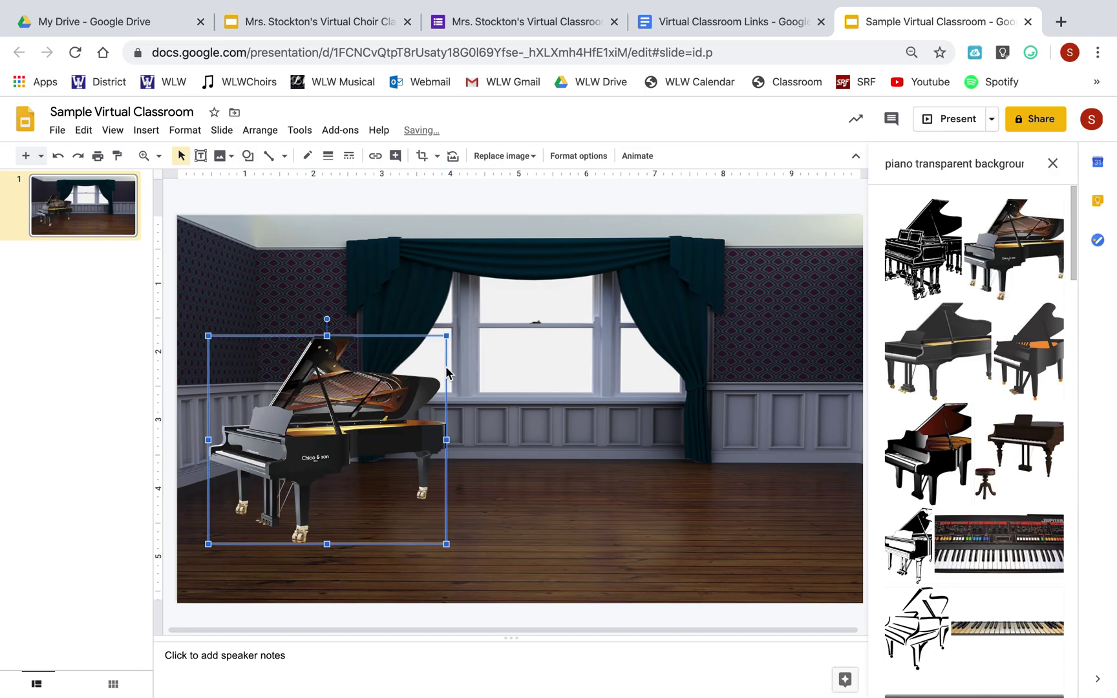
mouse_move(354, 419)
left_mouse_down()
mouse_move(332, 432)
mouse_move(337, 444)
left_mouse_up()
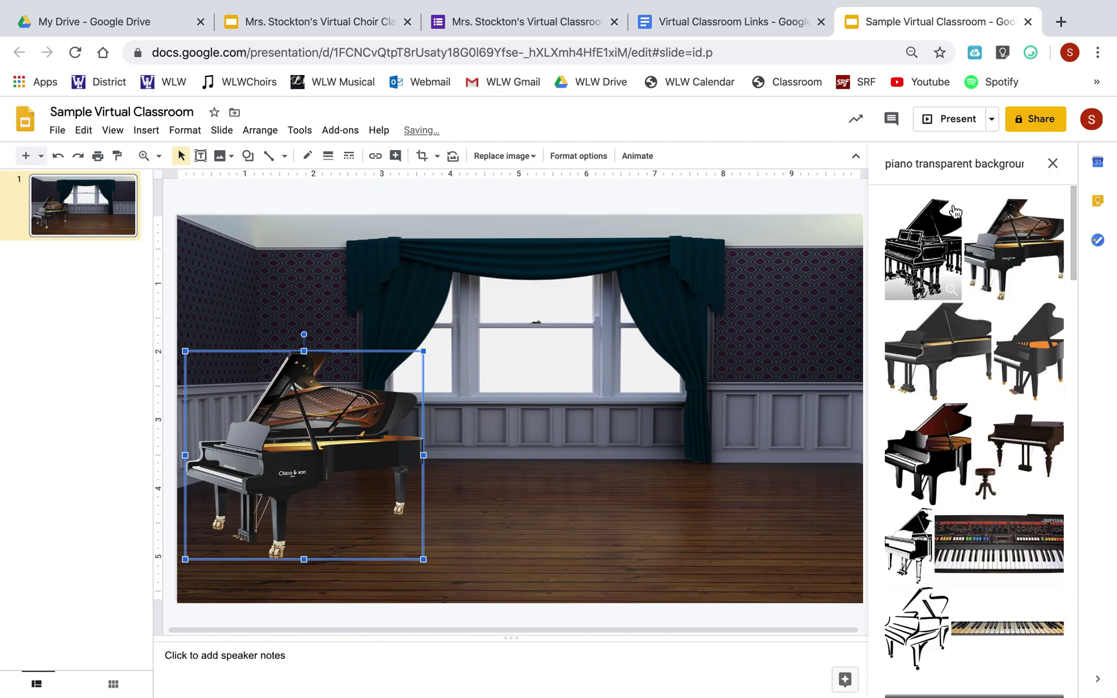
- Select the word piano in the search text to replace it
double_click(1024, 164)
left_click(968, 164)
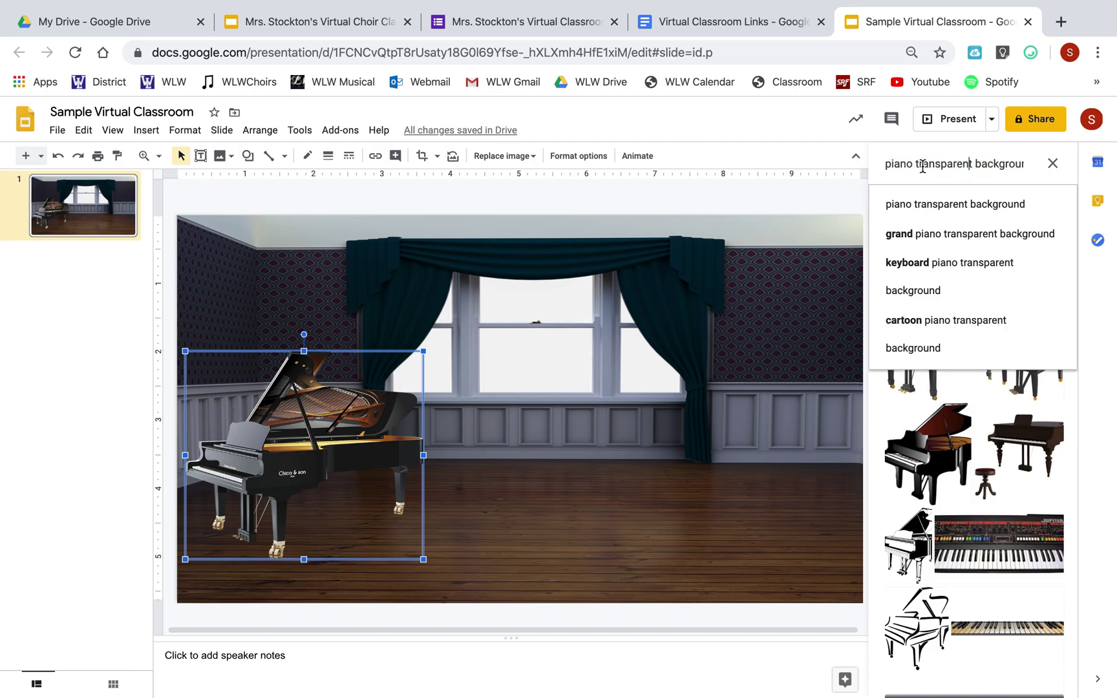
left_click_drag(916, 164, 881, 166)
type("celing")
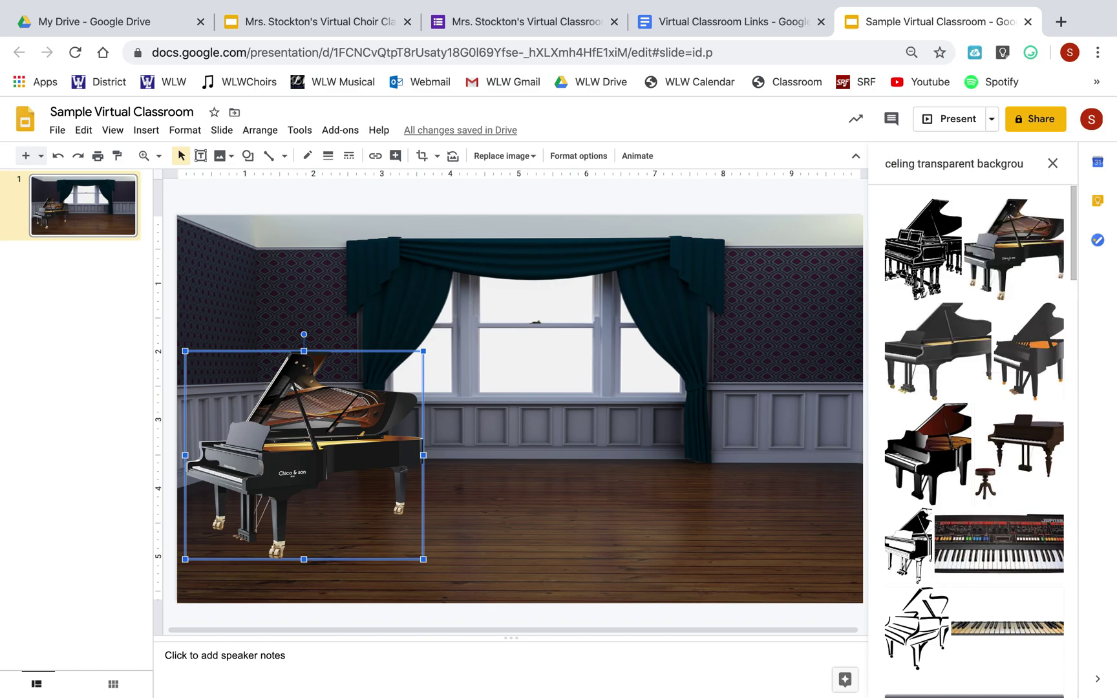
- Search 'ceiling light transparent background' and add the chandelier picture to the slide
key("BackSpace")
key("BackSpace")
key("BackSpace")
type("iling l")
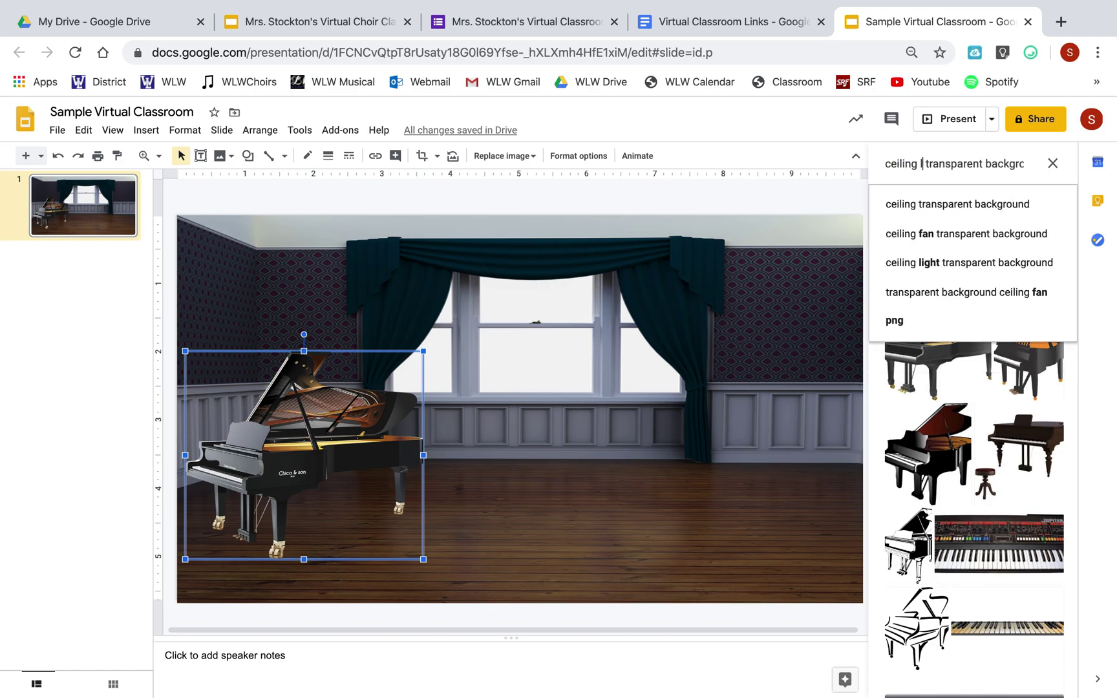
type("ight")
key("Return")
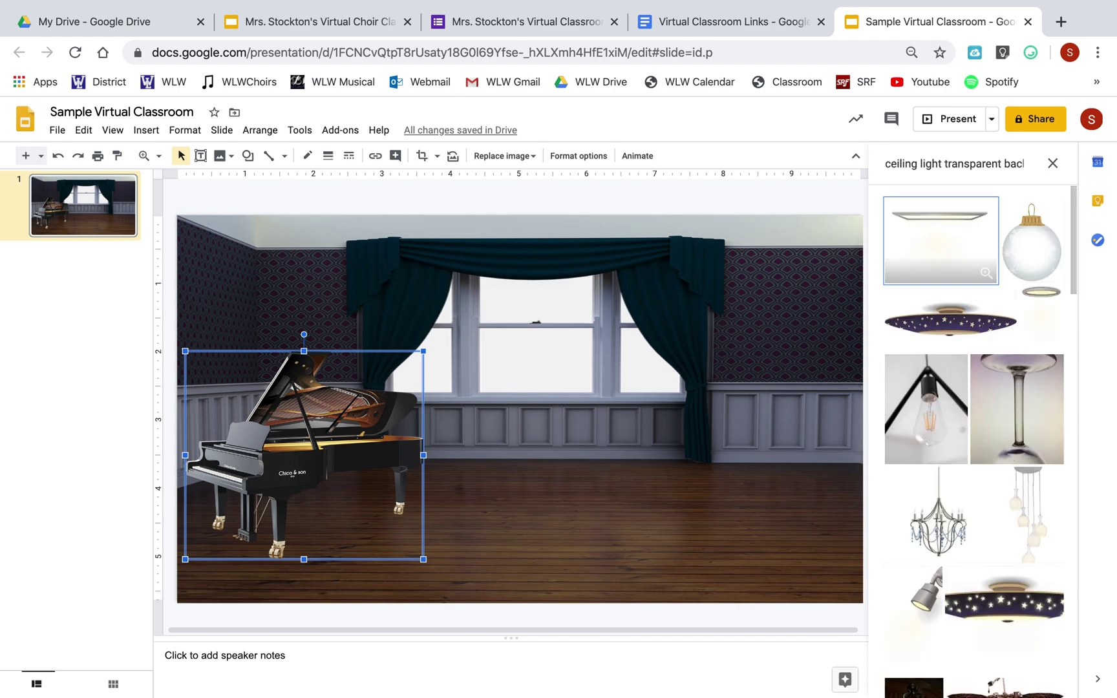
mouse_move(939, 515)
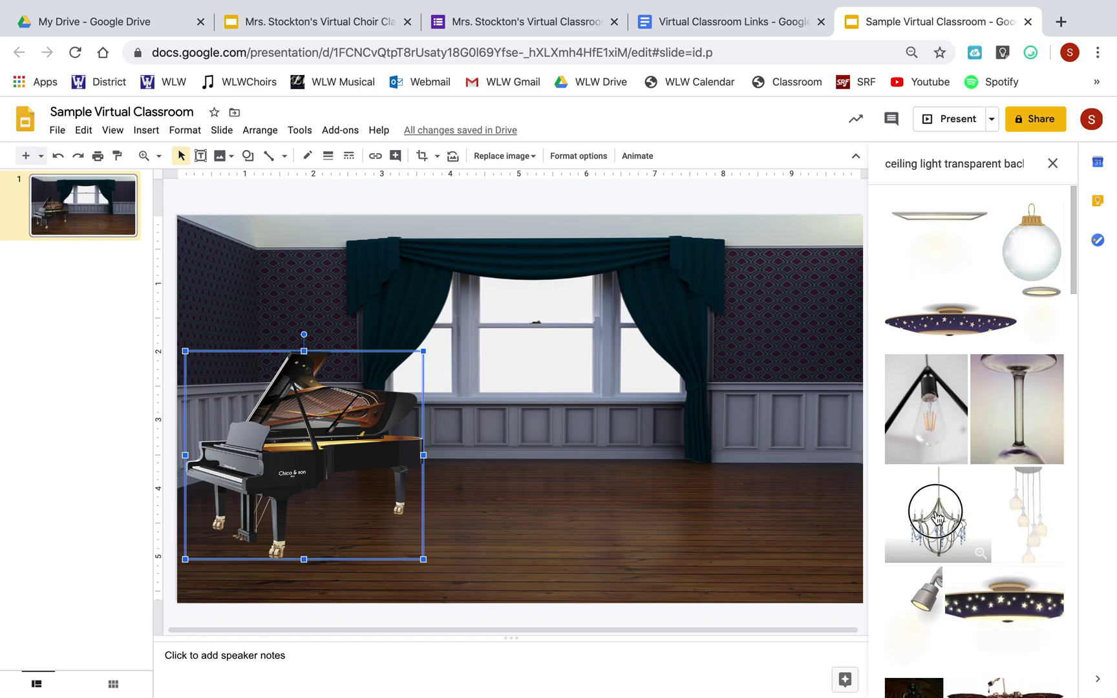
left_click_drag(938, 518, 513, 281)
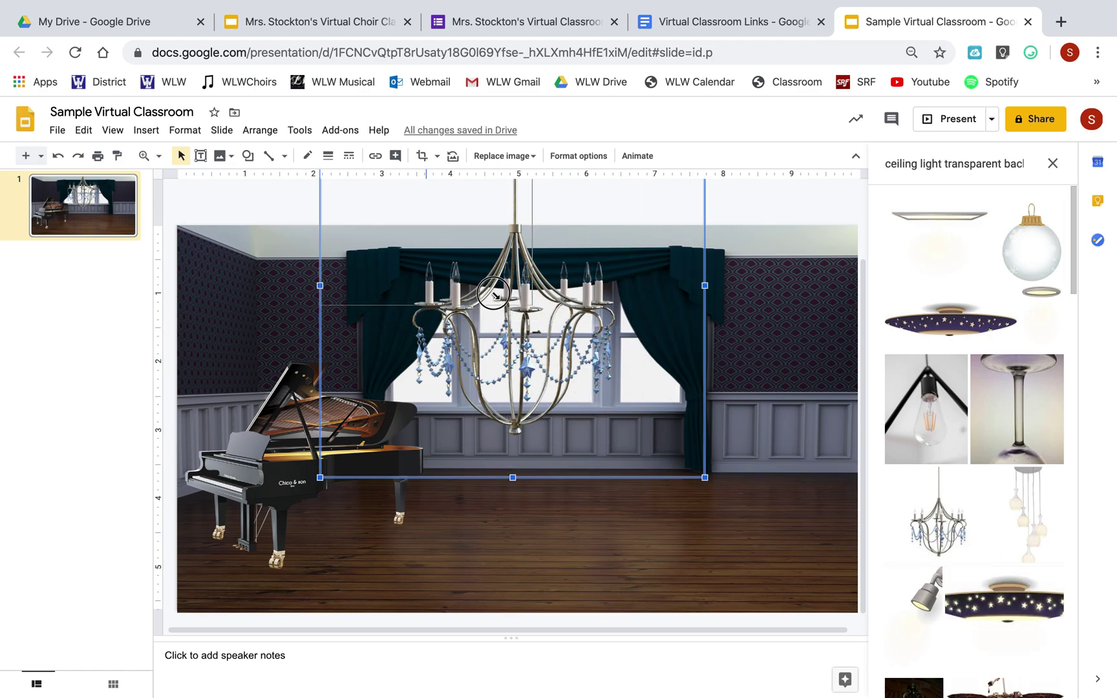
- Shrink the chandelier and hang it in the upper centre in front of the window
left_click_drag(705, 480, 519, 292)
left_click_drag(440, 262, 531, 385)
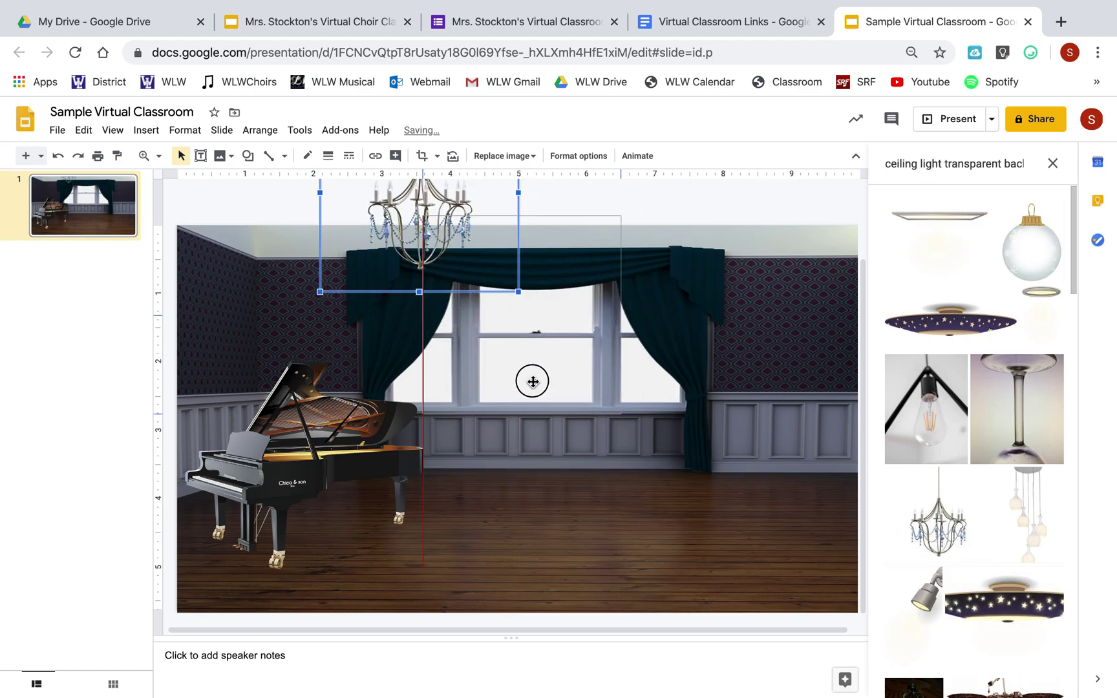
left_click_drag(533, 385, 529, 389)
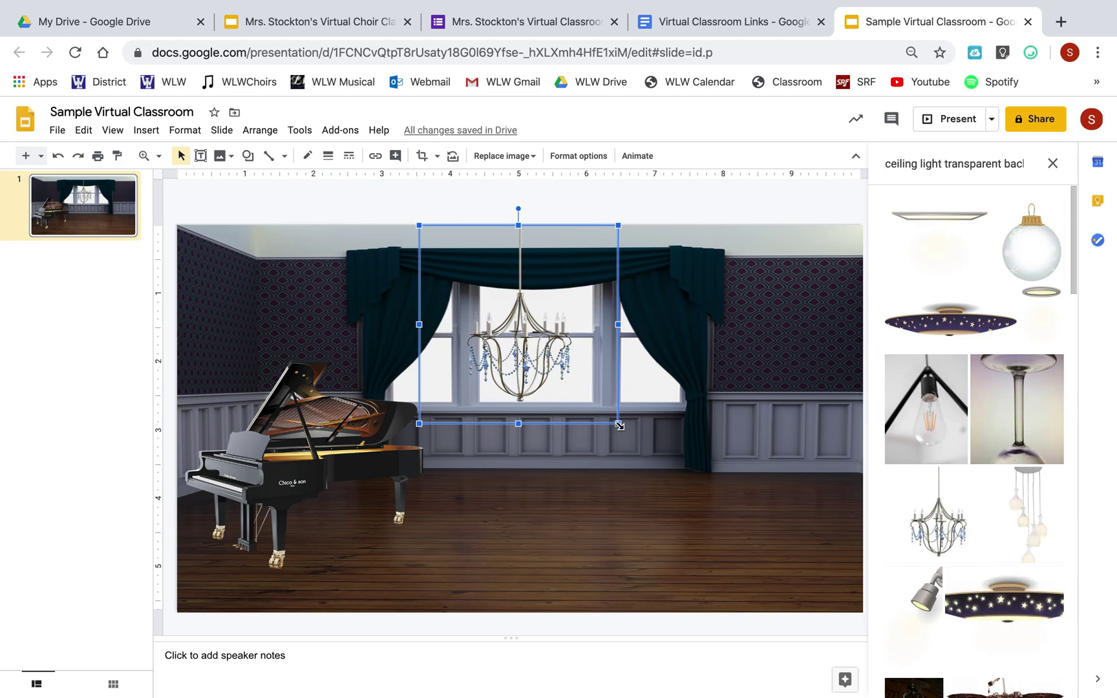
left_click_drag(528, 361, 540, 364)
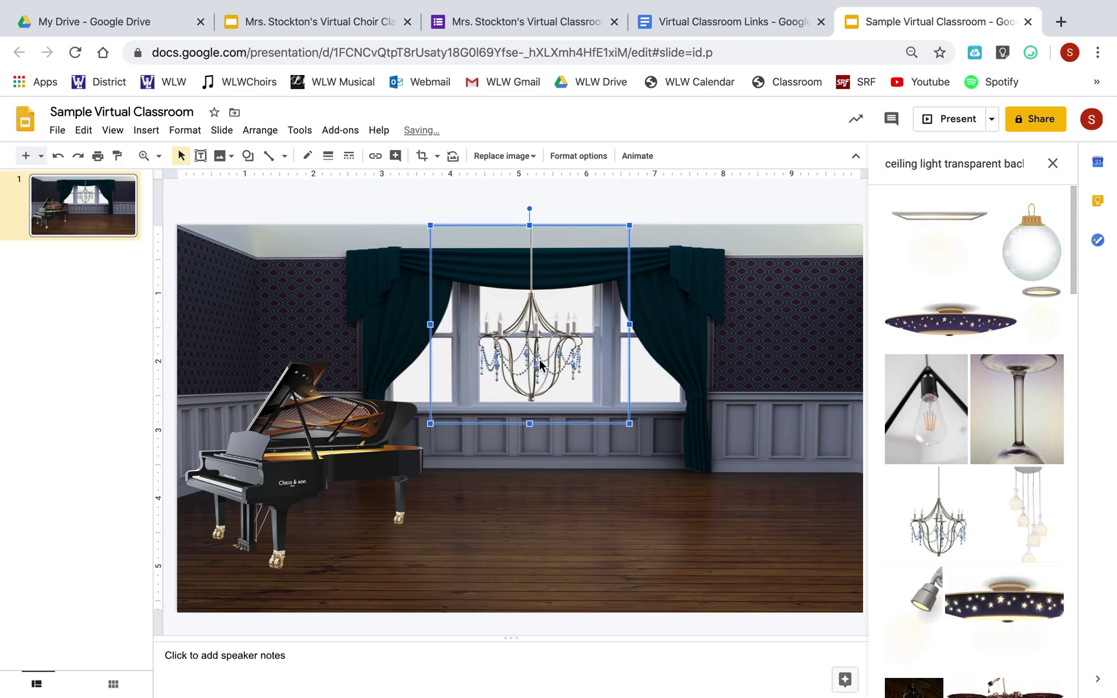
- Recolour the chandelier to Dark 4 through Format options
left_click(574, 158)
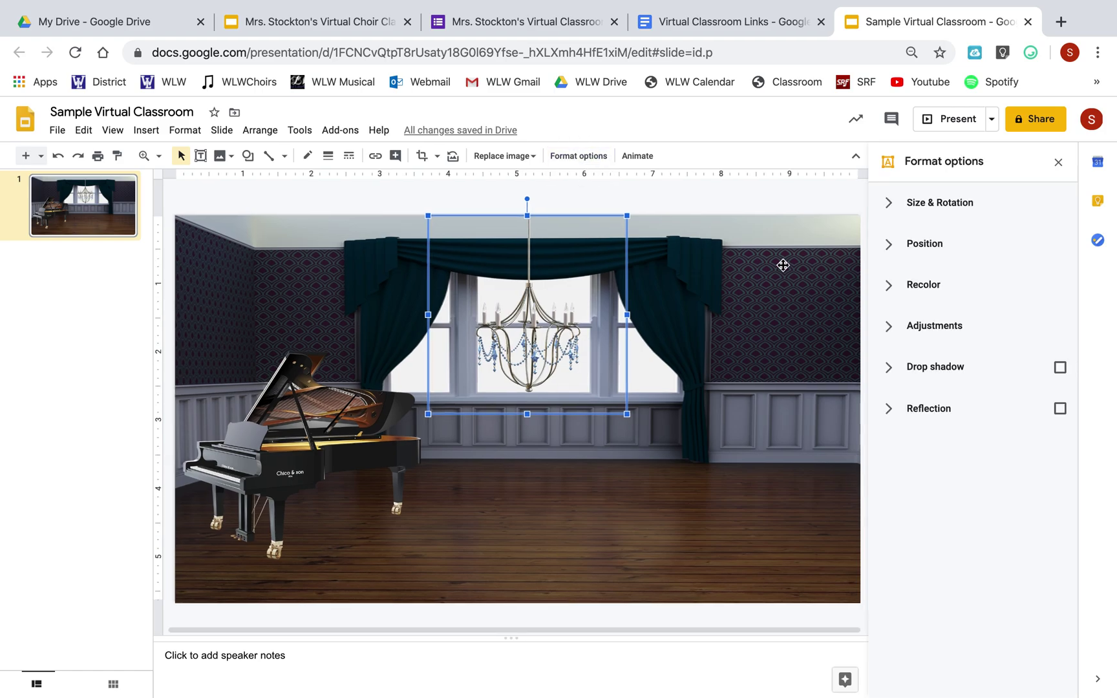
left_click(924, 289)
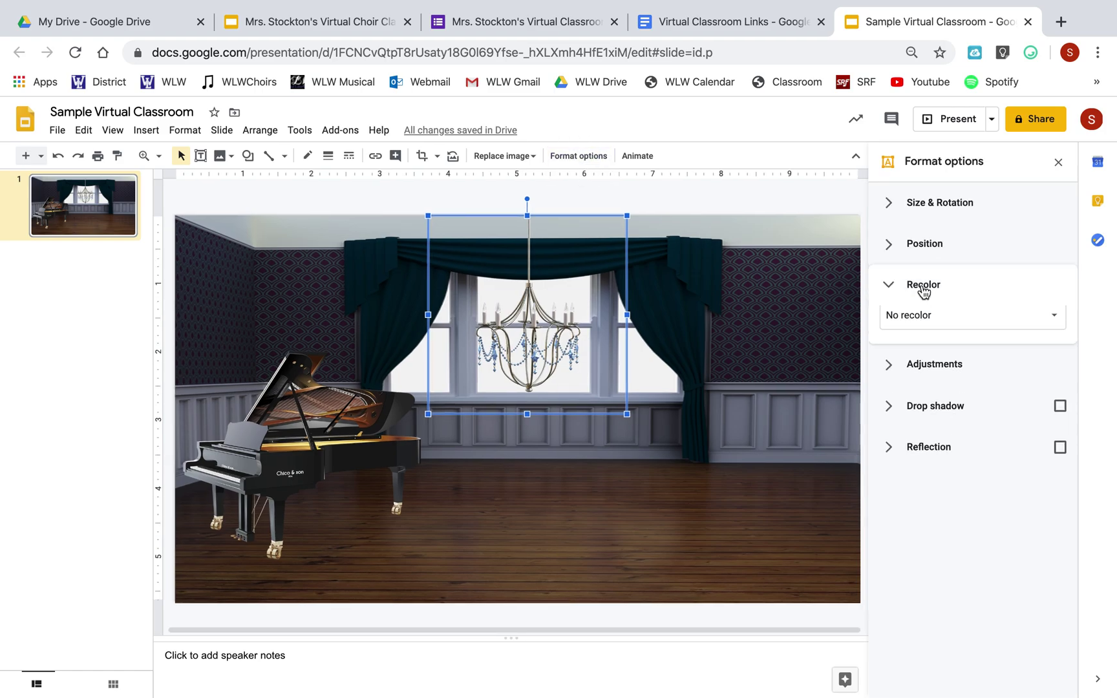
left_click(939, 326)
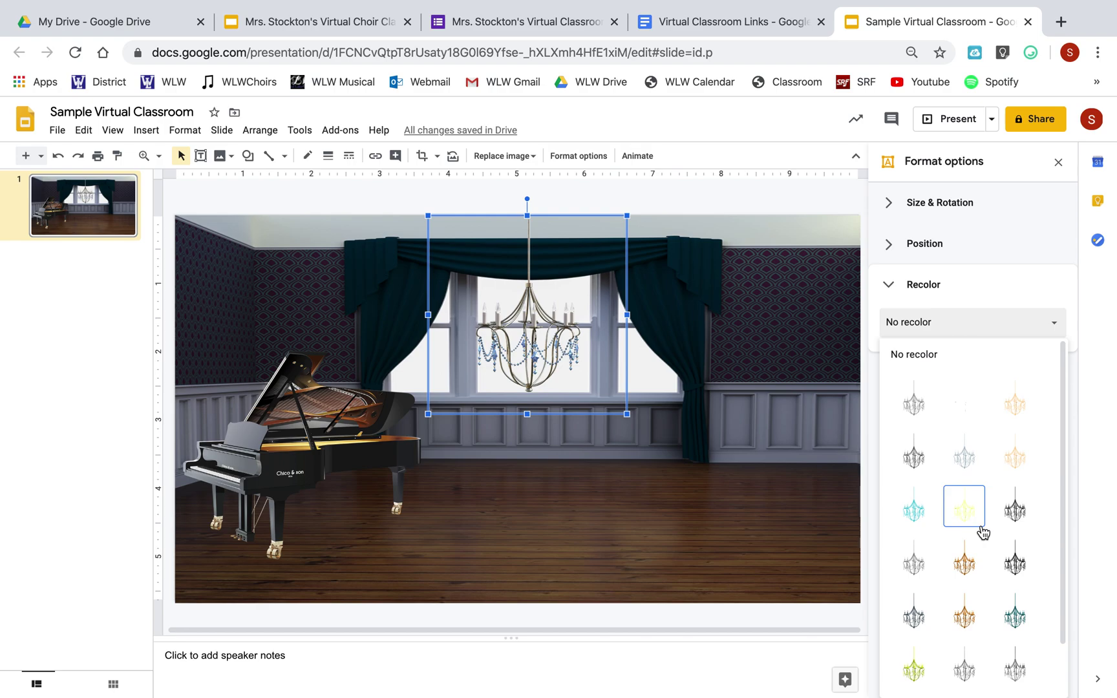
scroll(984, 530, "down", 1)
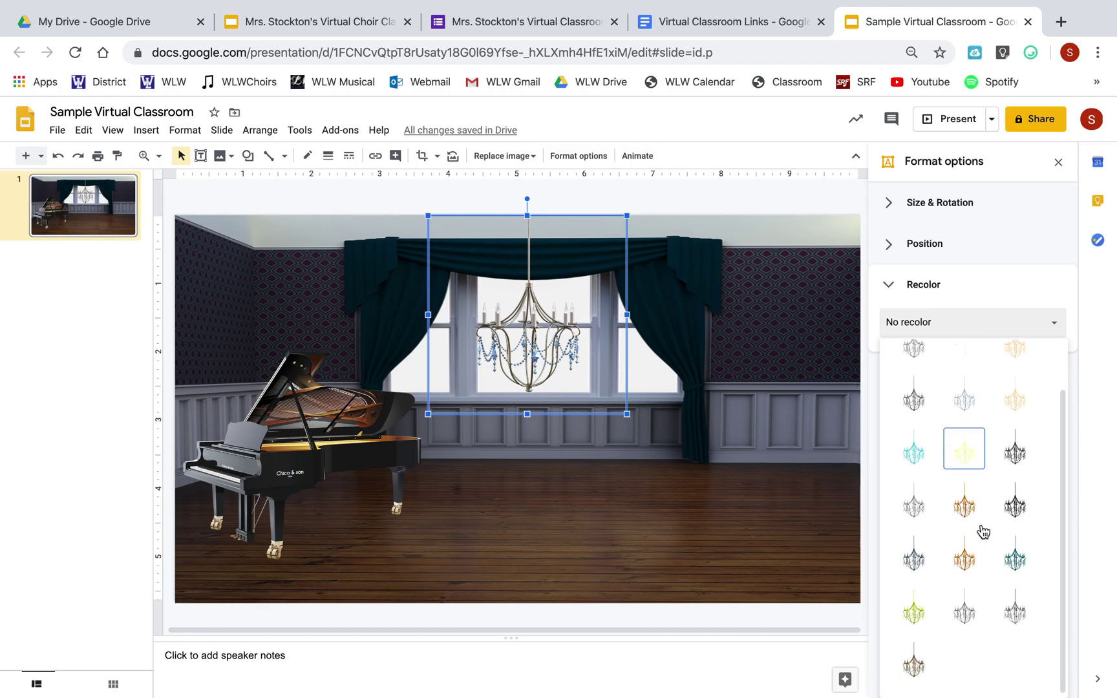
left_click(1016, 507)
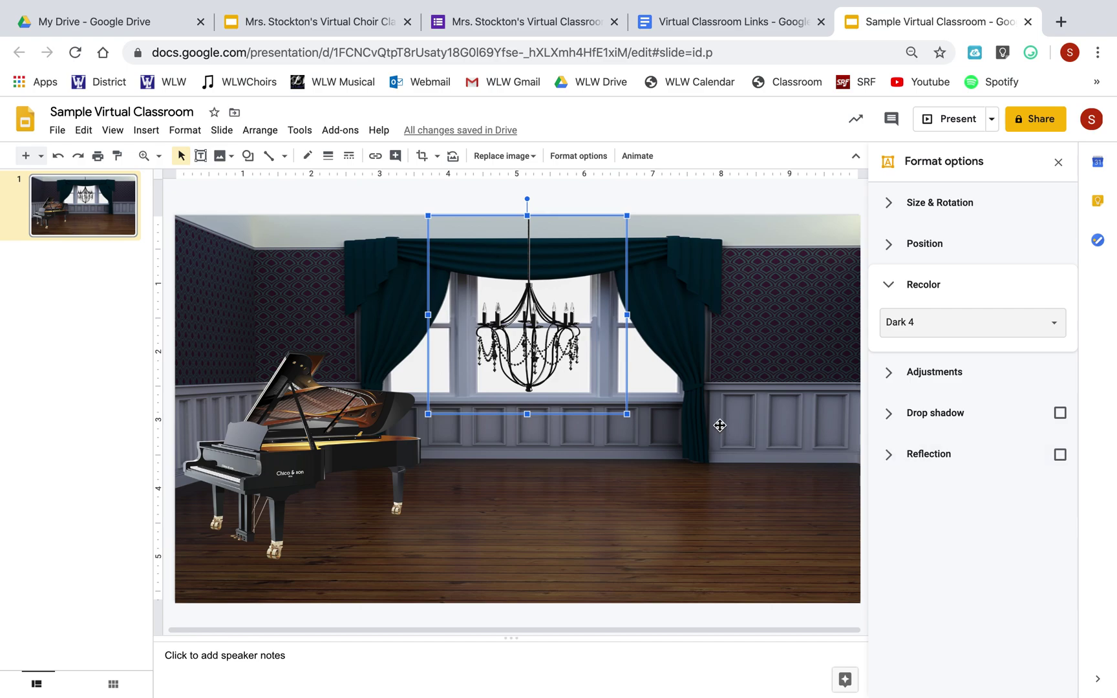
- Crop empty space off all four sides of the chandelier and raise it to the top of the curtains
double_click(532, 345)
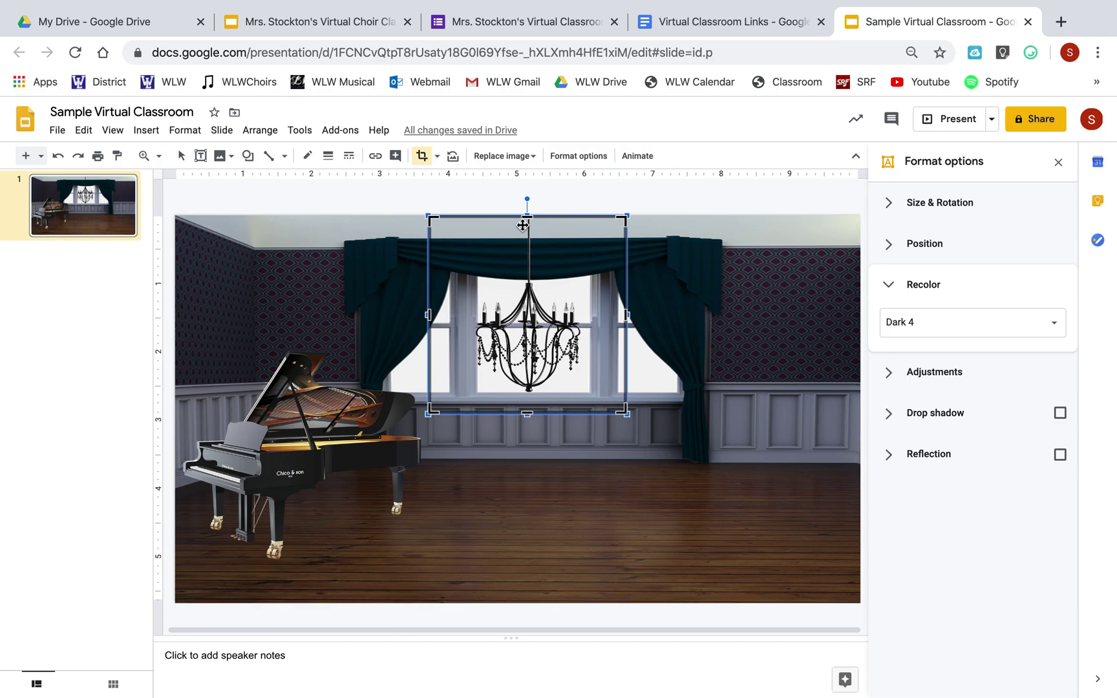
left_click_drag(527, 218, 530, 278)
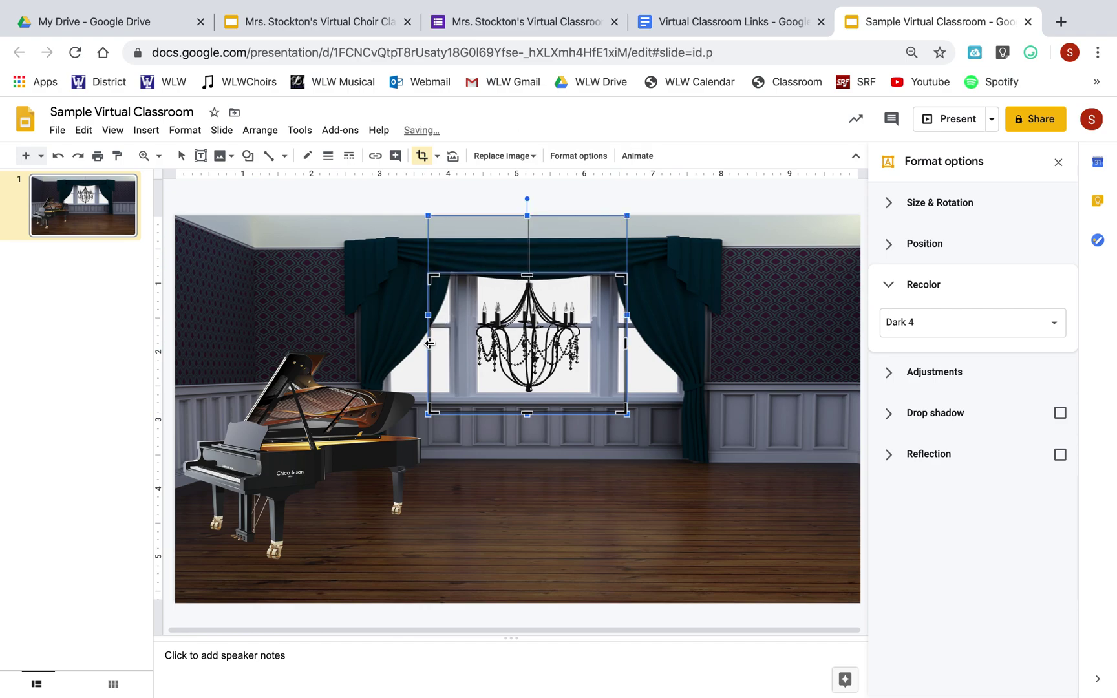
left_click_drag(429, 344, 472, 347)
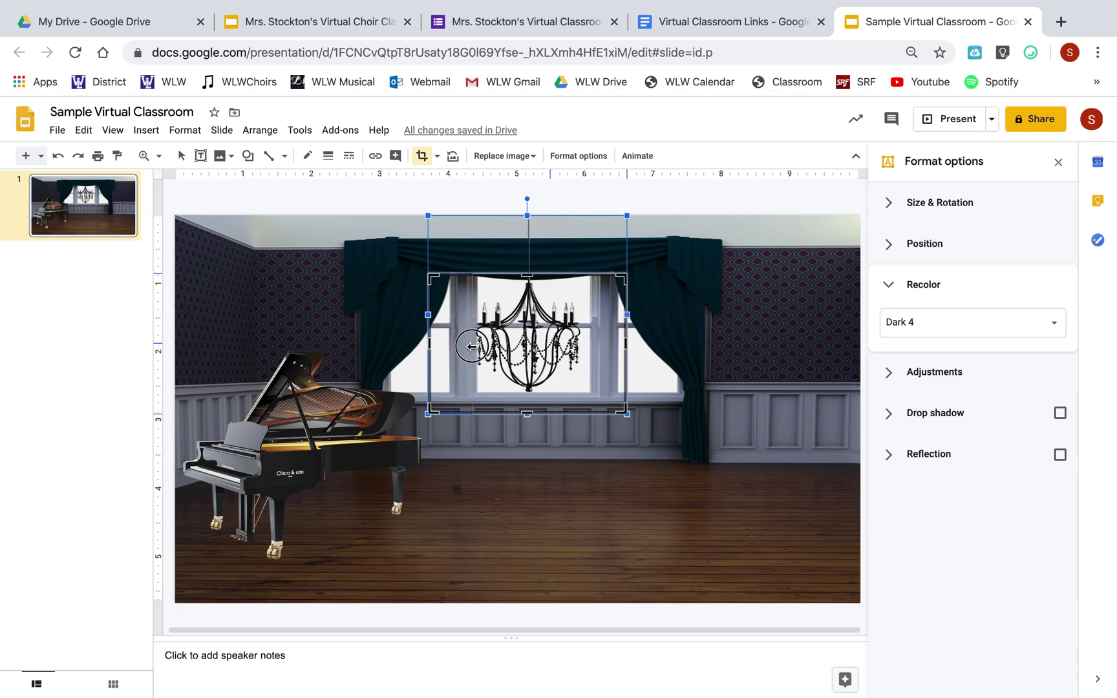
left_click_drag(624, 346, 582, 346)
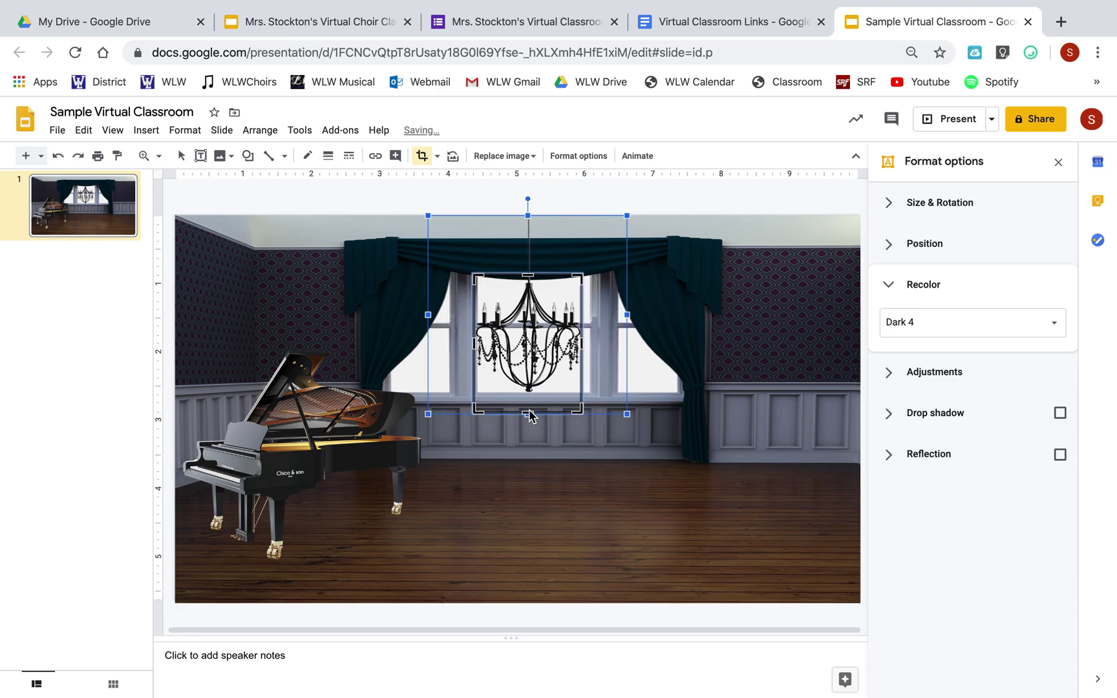
left_click_drag(528, 412, 526, 394)
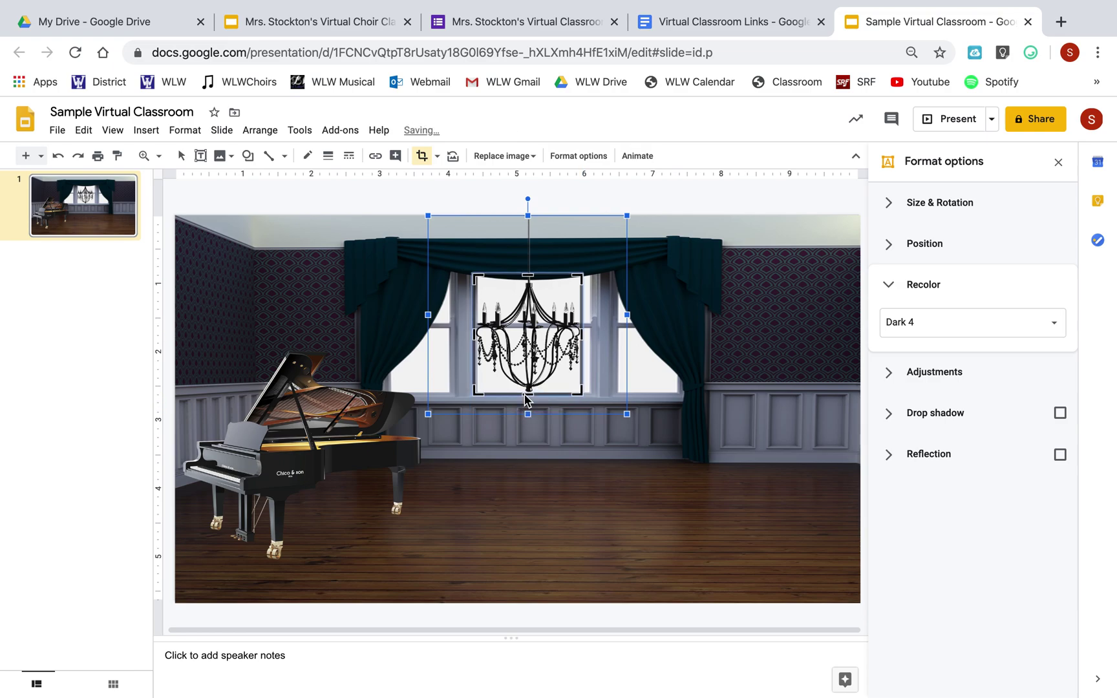
key("Return")
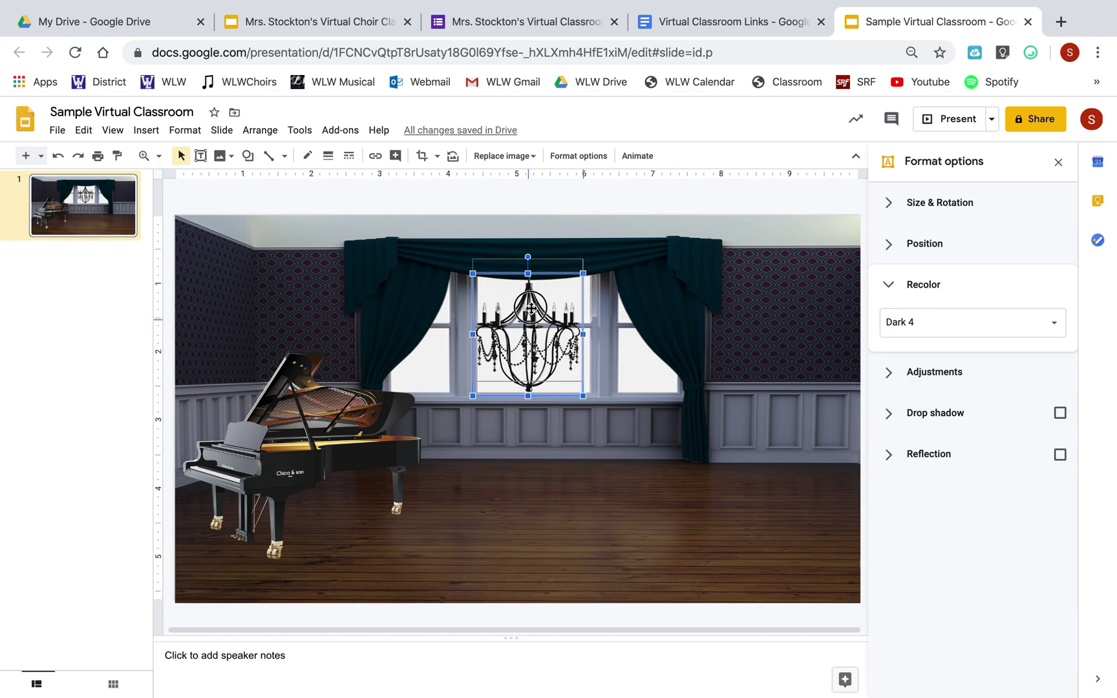
left_click_drag(532, 339, 532, 283)
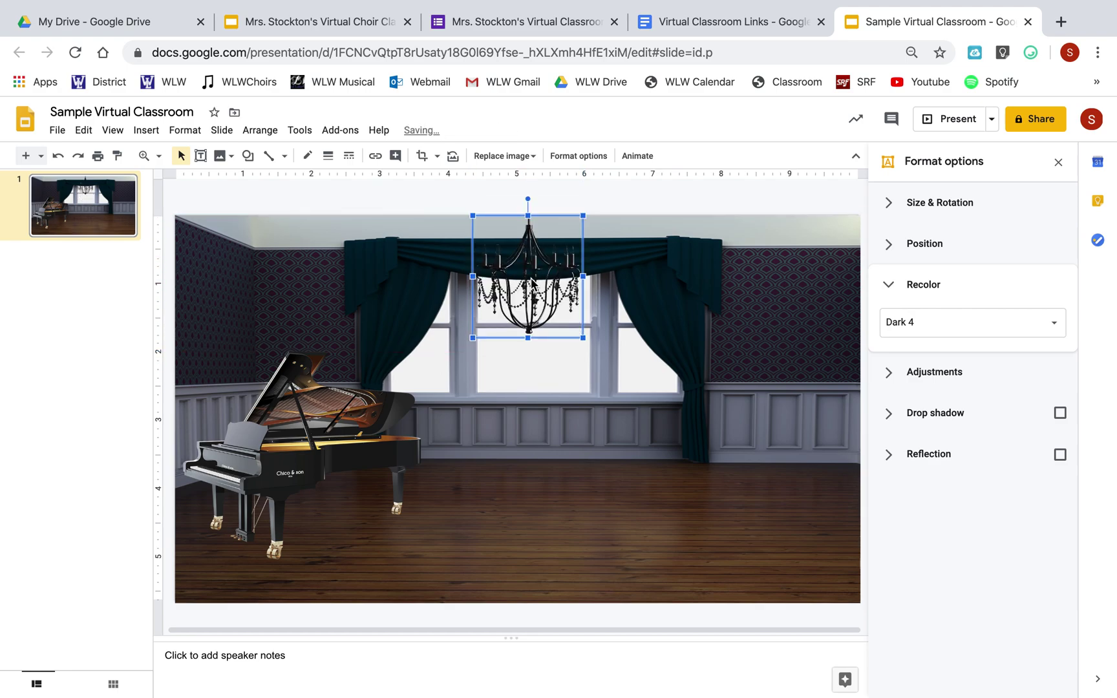
- Select the piano, start Insert > Link, and switch to the Virtual Classroom Links doc for a URL
left_click(587, 503)
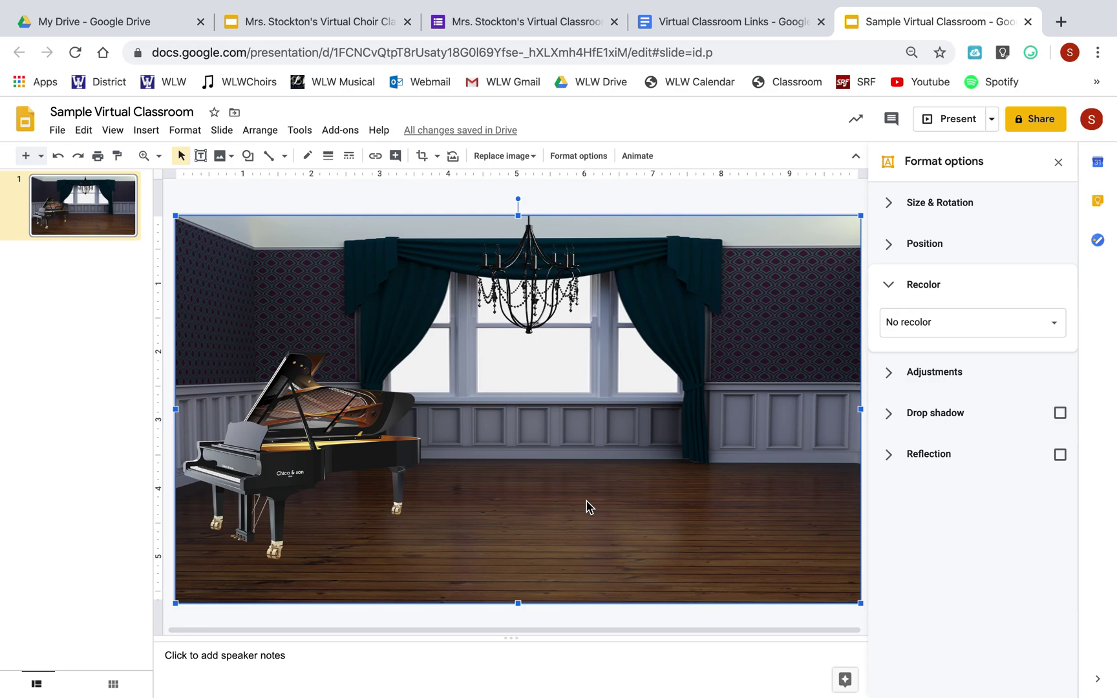
left_click(336, 456)
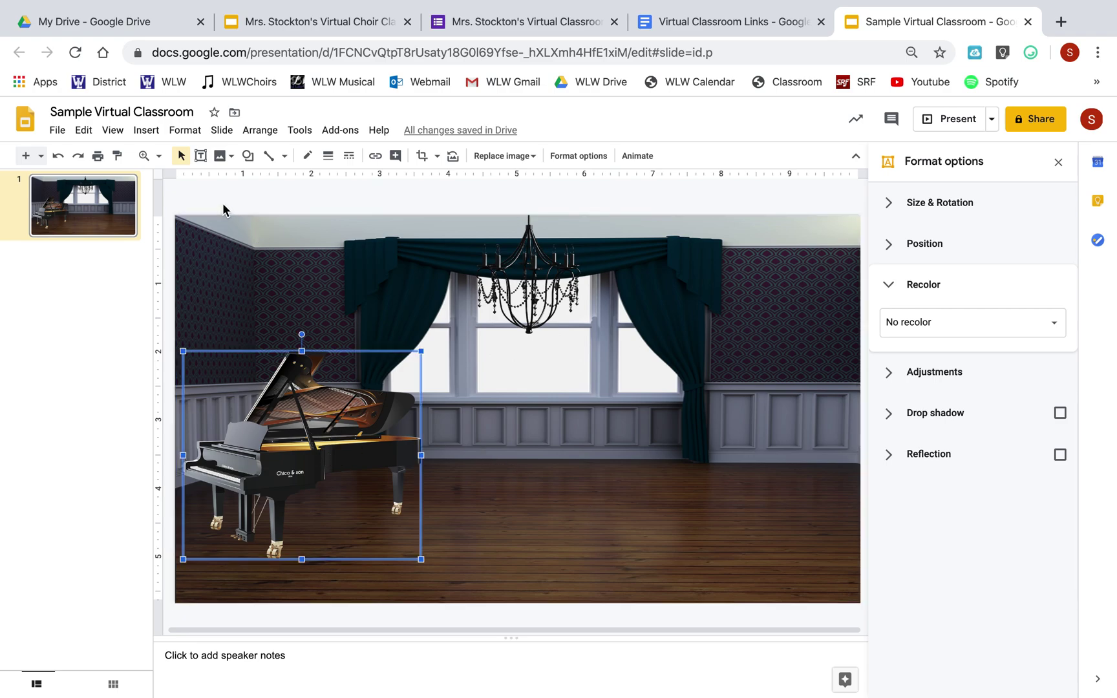
left_click(147, 130)
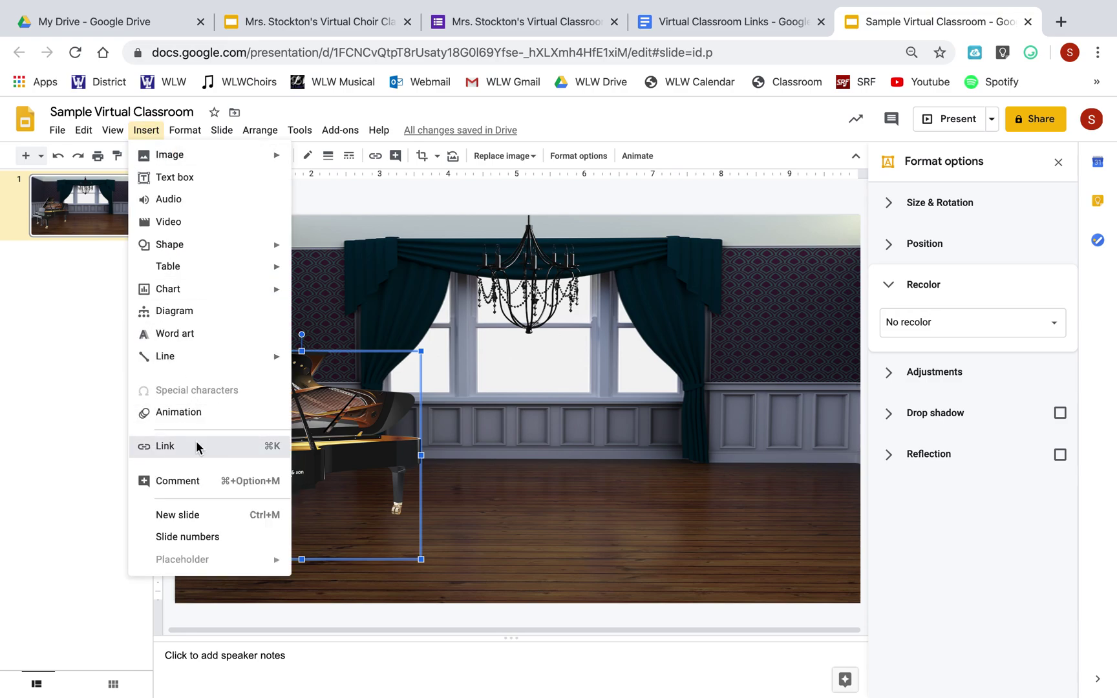
left_click(166, 447)
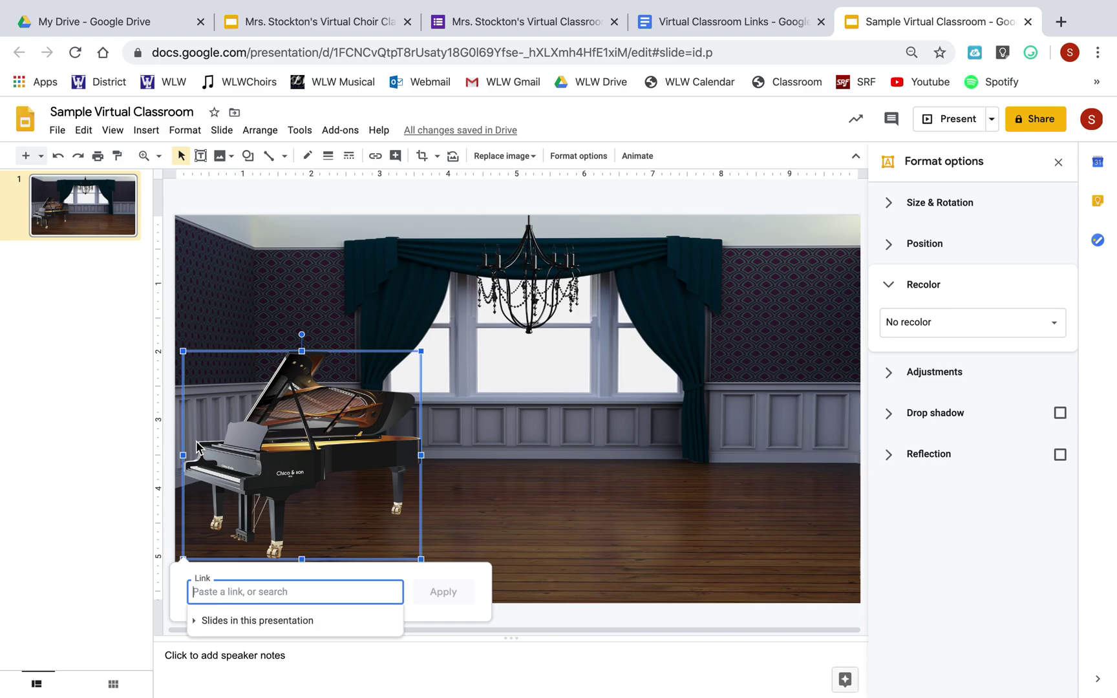
left_click(732, 18)
scroll(607, 250, "up", 2)
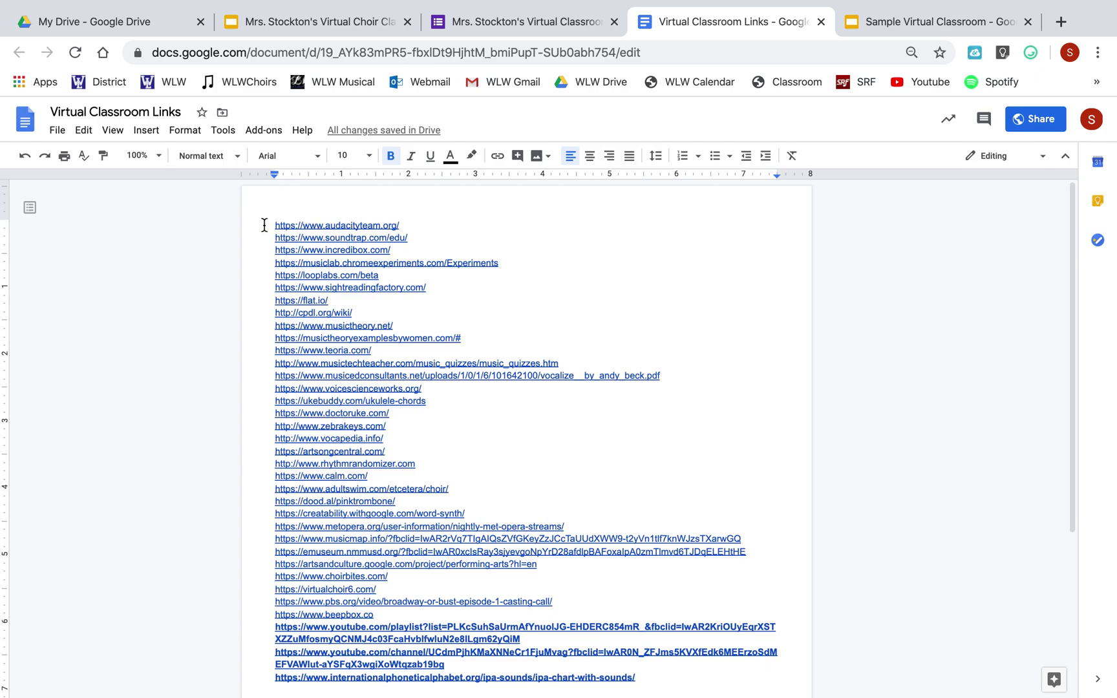
left_click_drag(265, 226, 431, 230)
key("ctrl+c")
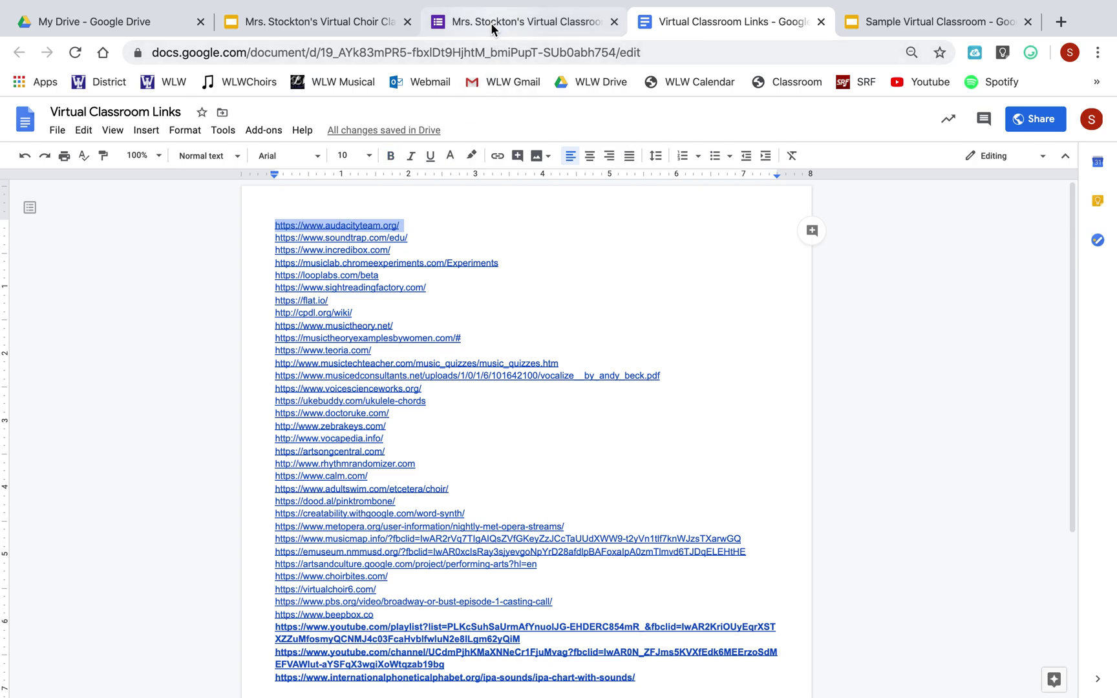
left_click(925, 21)
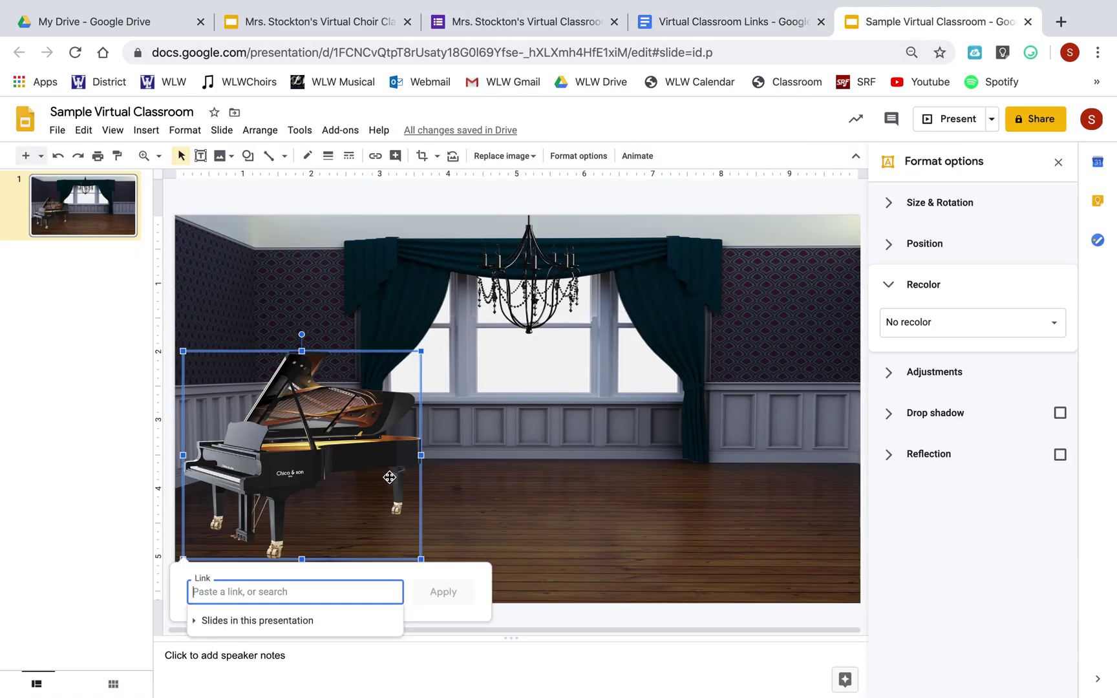
key("ctrl+v")
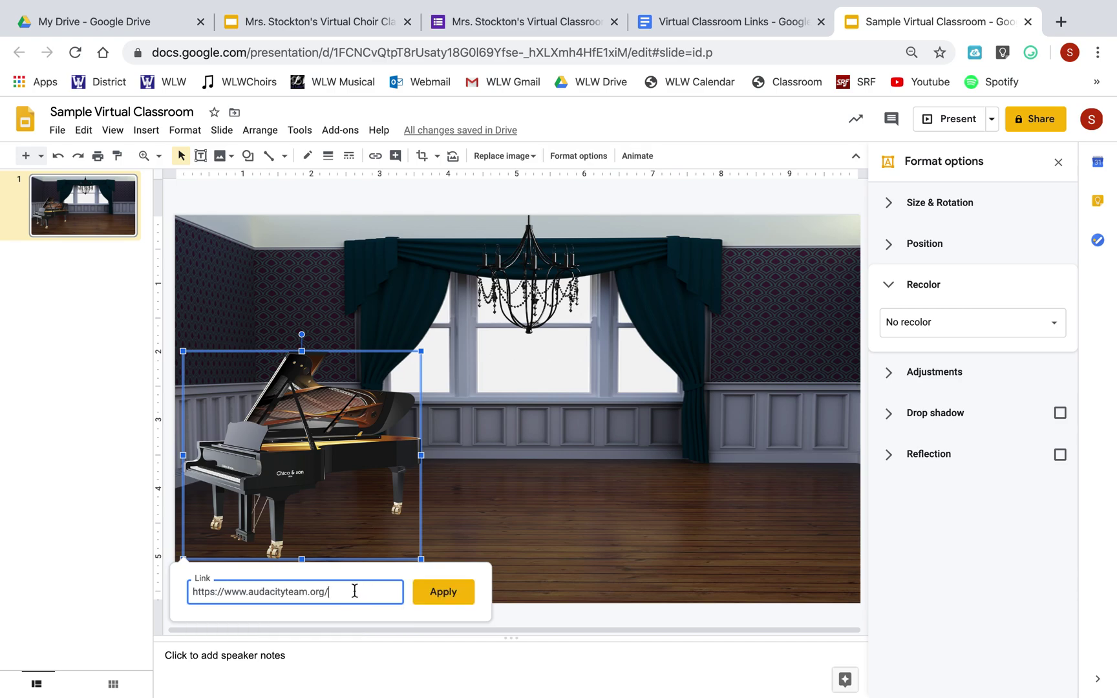
left_click(457, 597)
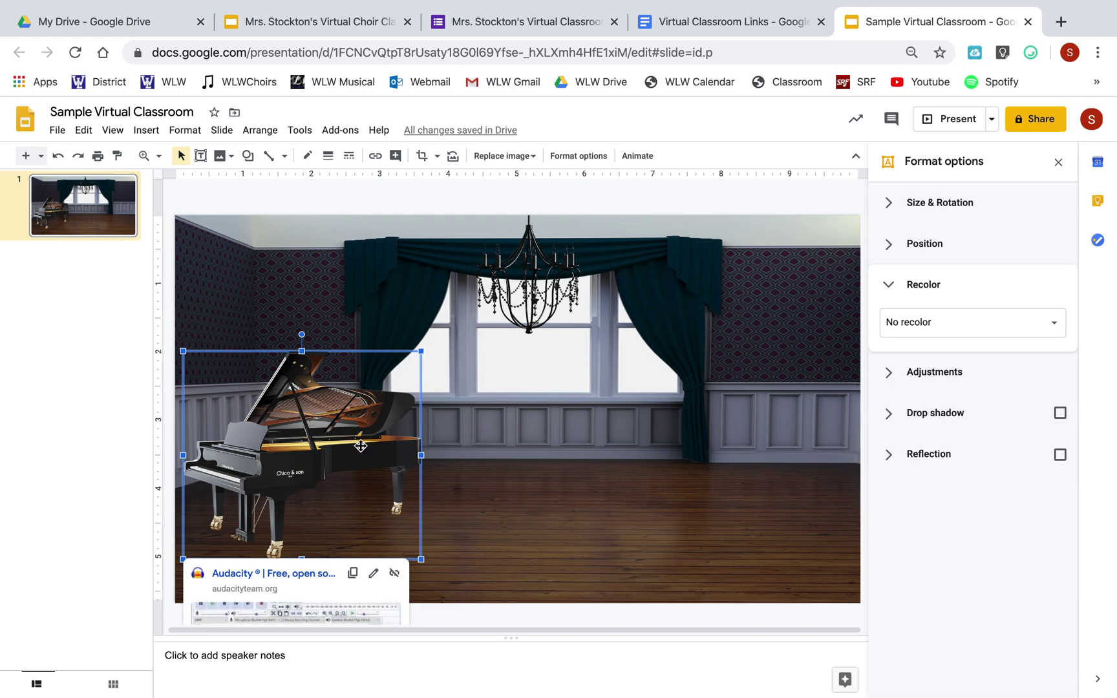
- Present the slideshow to test the piano's Audacity link
left_click(113, 130)
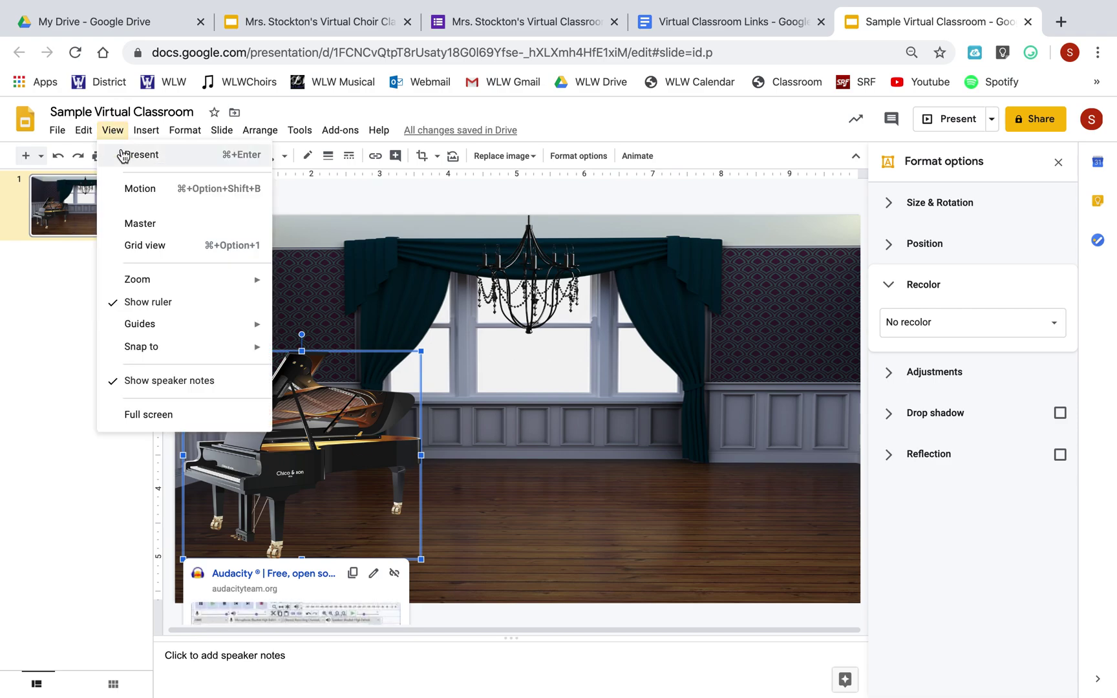
left_click(126, 157)
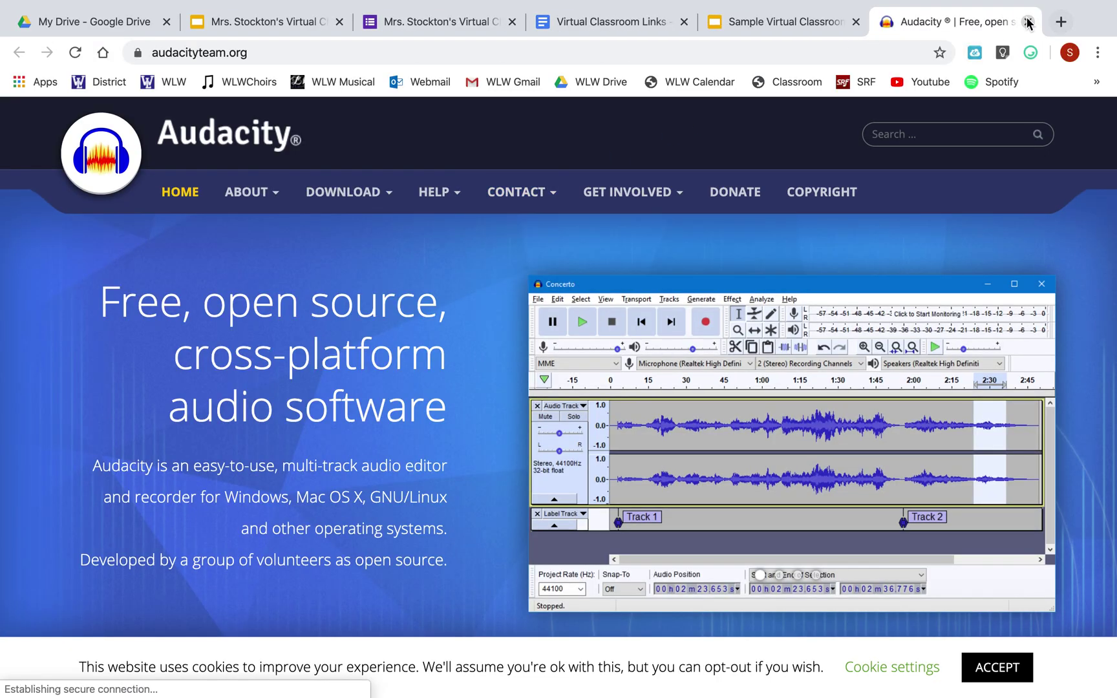
- Close the Audacity homepage tab and return to the slideshow
left_click(1028, 22)
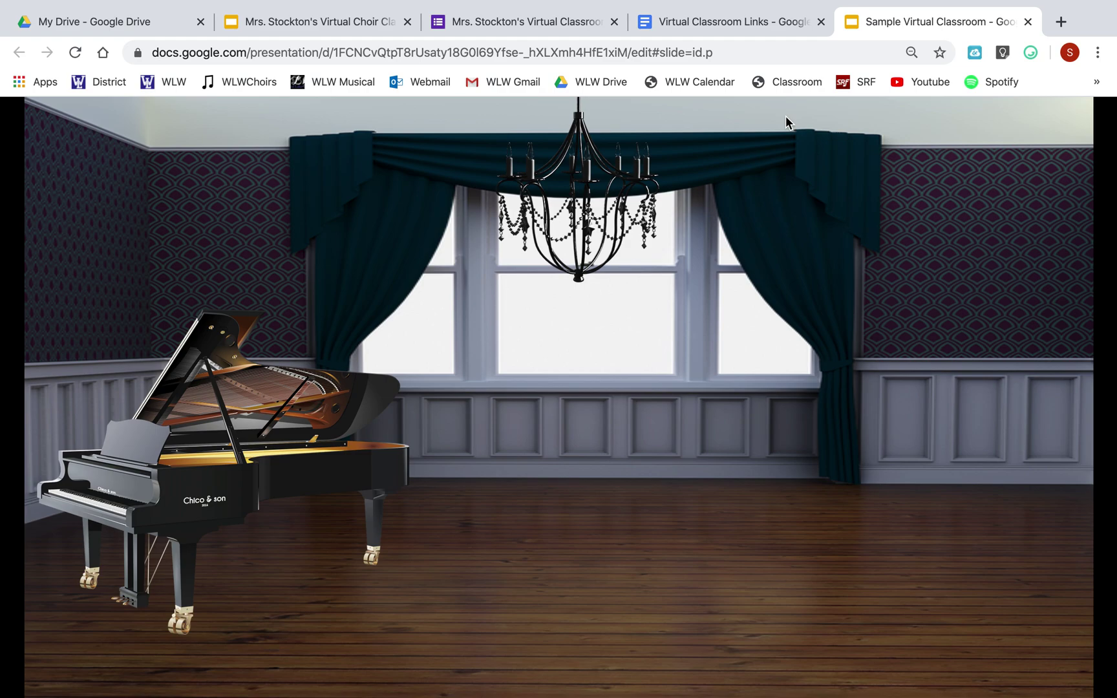
- Exit the slideshow back to editing the classroom slide
key("Escape")
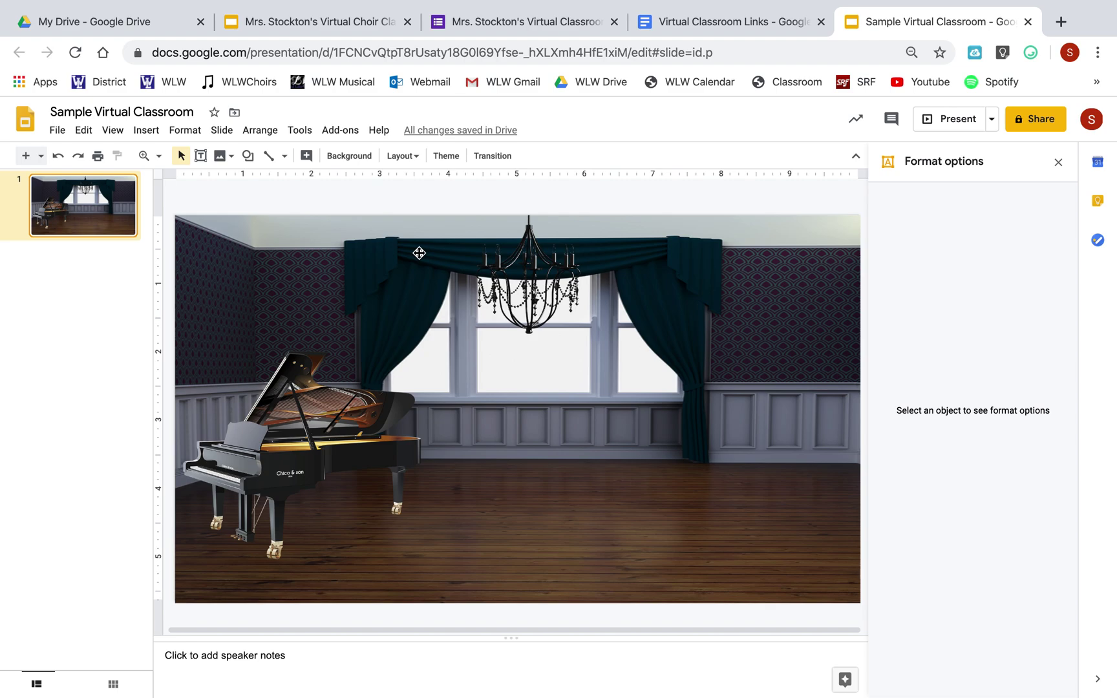
- Search the web image panel for "circle" images
left_click(1059, 163)
left_click_drag(1033, 164, 870, 166)
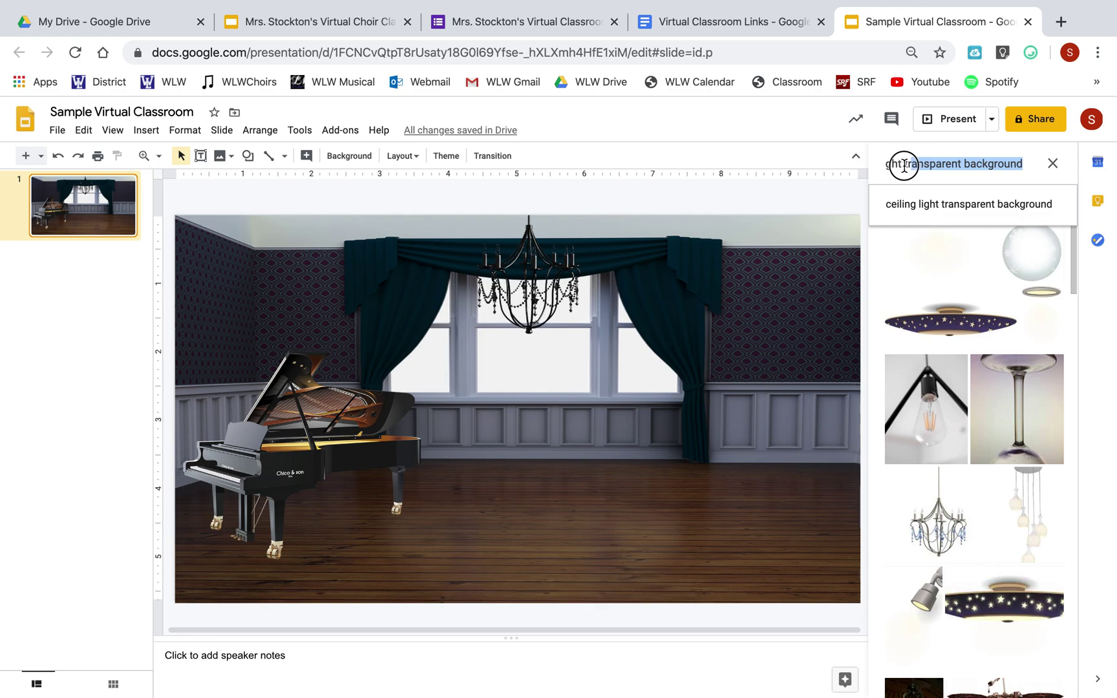
type("circle")
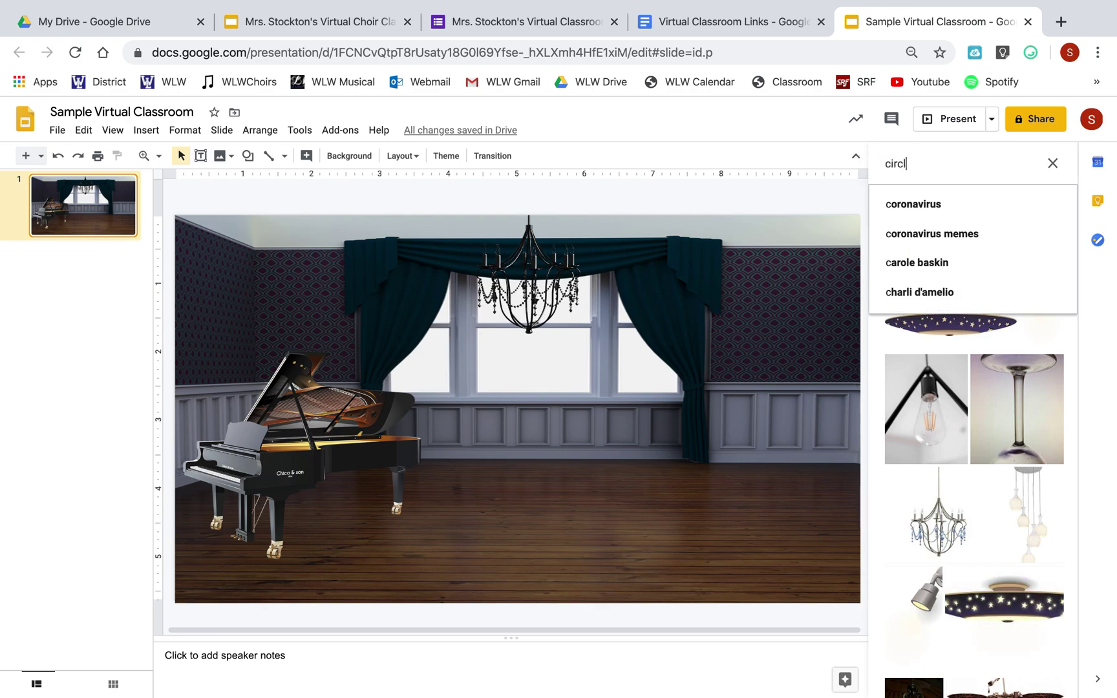
key("Return")
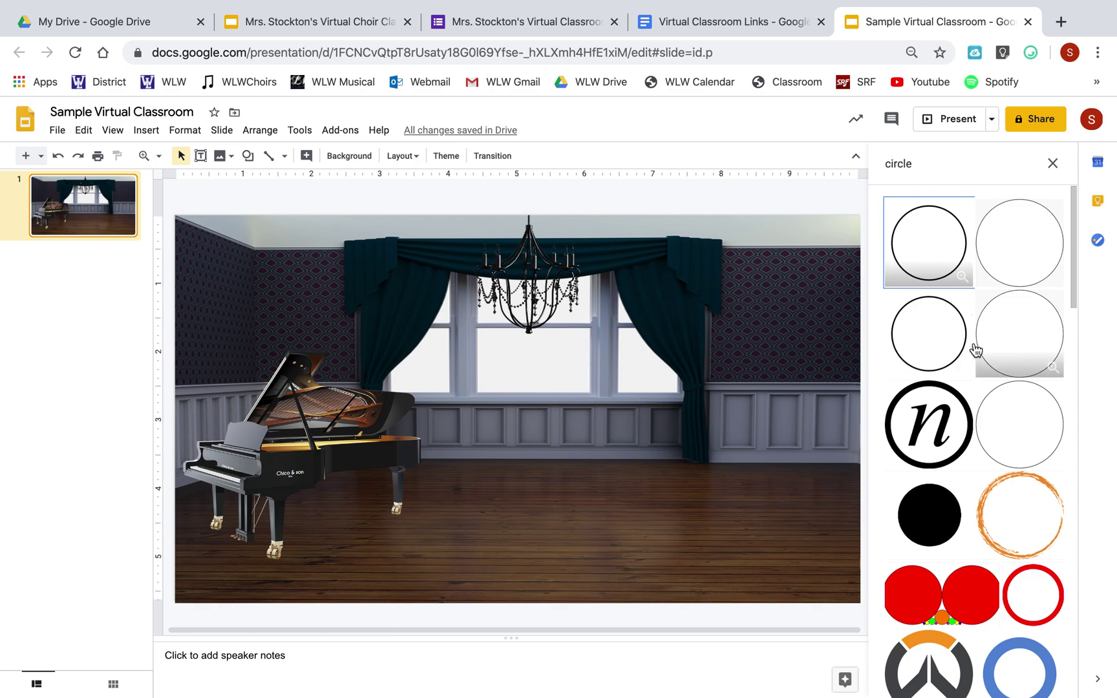
scroll(1000, 586, "down", 5)
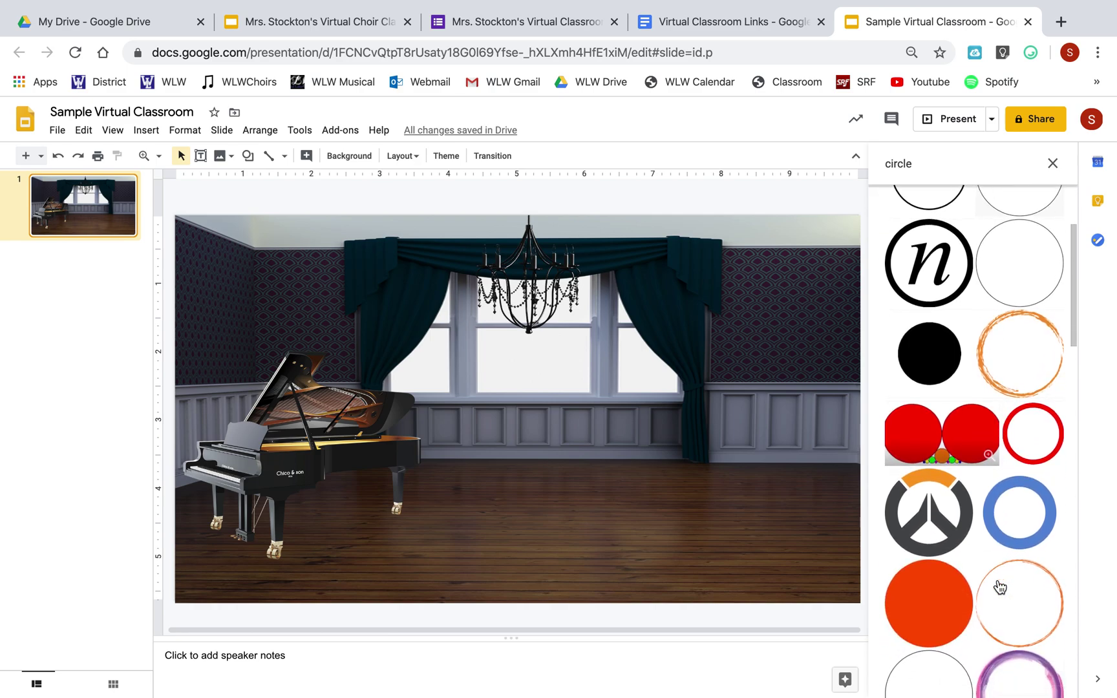
mouse_move(931, 602)
left_mouse_down()
mouse_move(590, 530)
mouse_move(413, 441)
left_mouse_up()
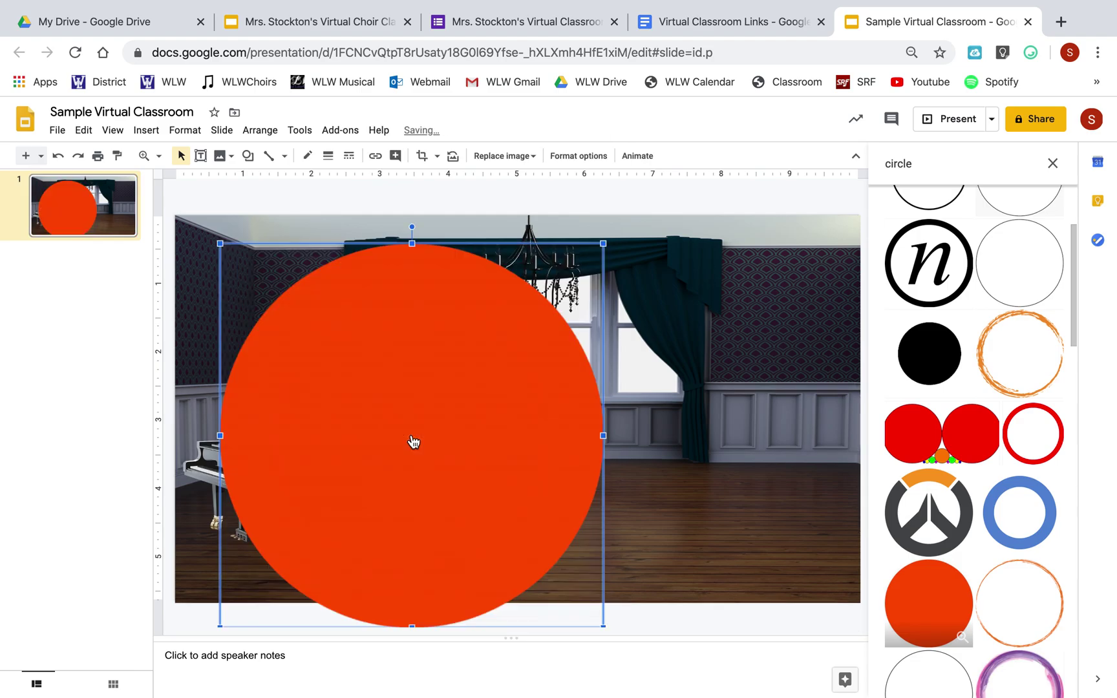
- Shrink the orange circle into a small dot placed on the piano's body
mouse_move(603, 244)
left_mouse_down()
mouse_move(300, 519)
mouse_move(300, 546)
left_mouse_up()
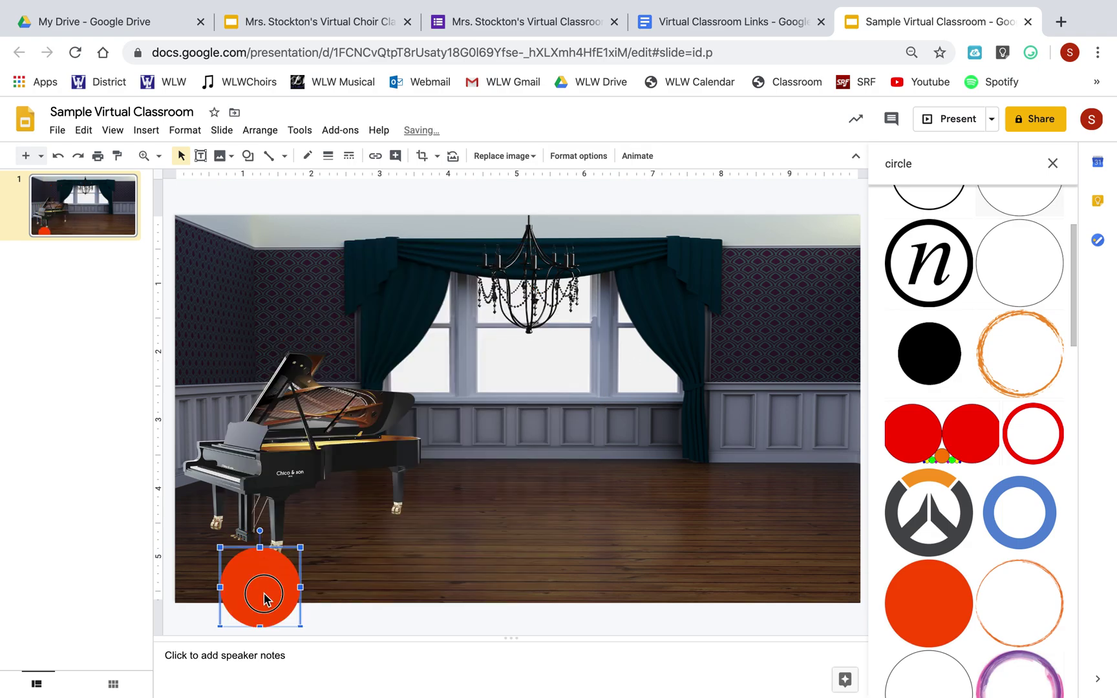
left_click_drag(376, 479, 375, 477)
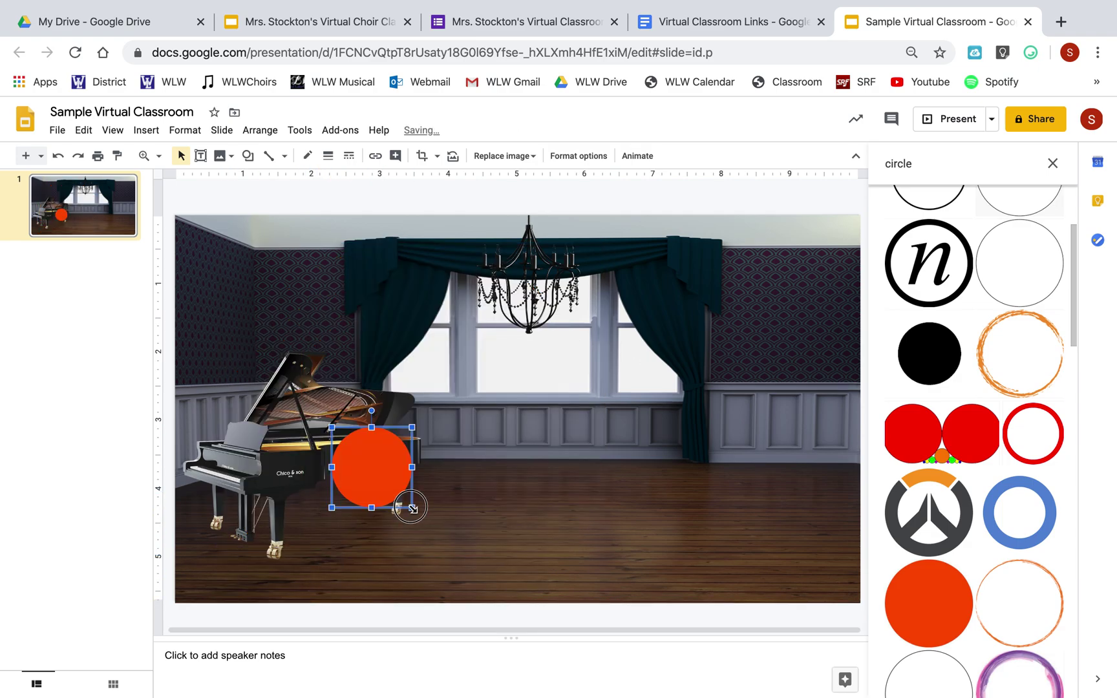
mouse_move(412, 506)
left_mouse_down()
mouse_move(356, 450)
mouse_move(288, 474)
left_mouse_up()
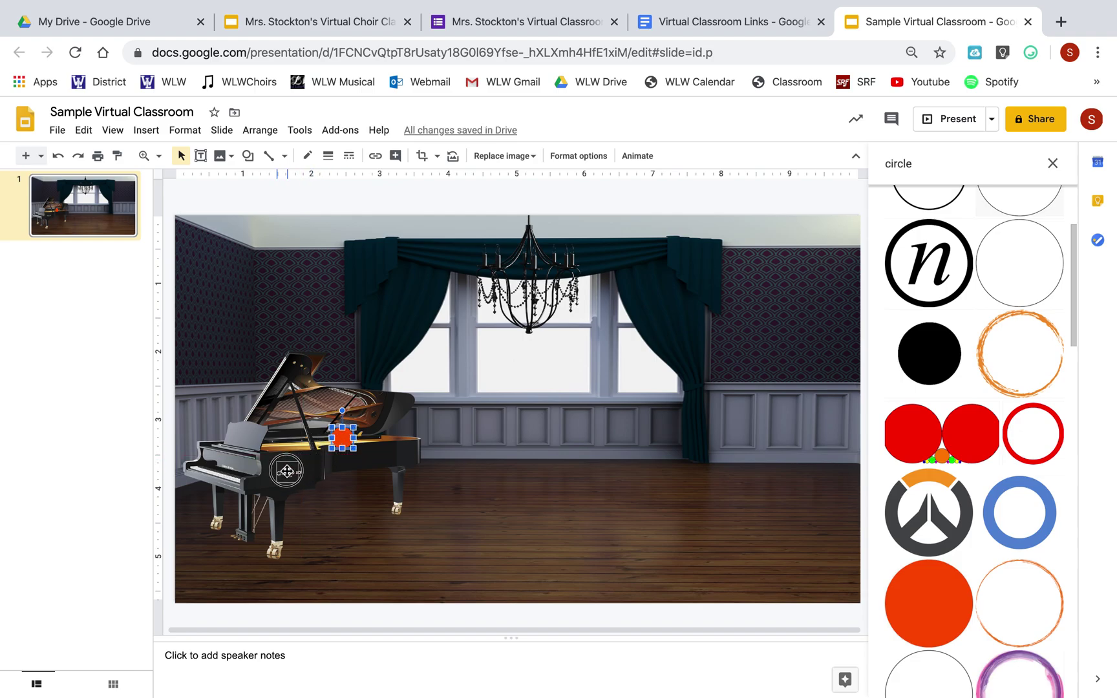
- Remove the Audacity link from the piano
left_click(394, 533)
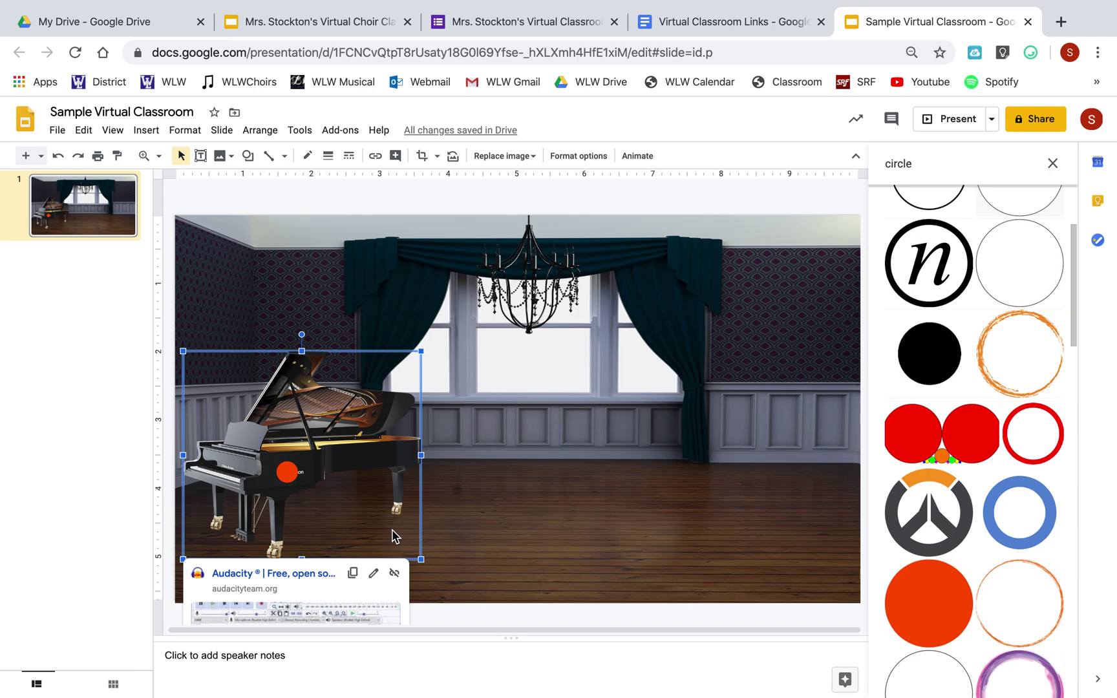
left_click(397, 575)
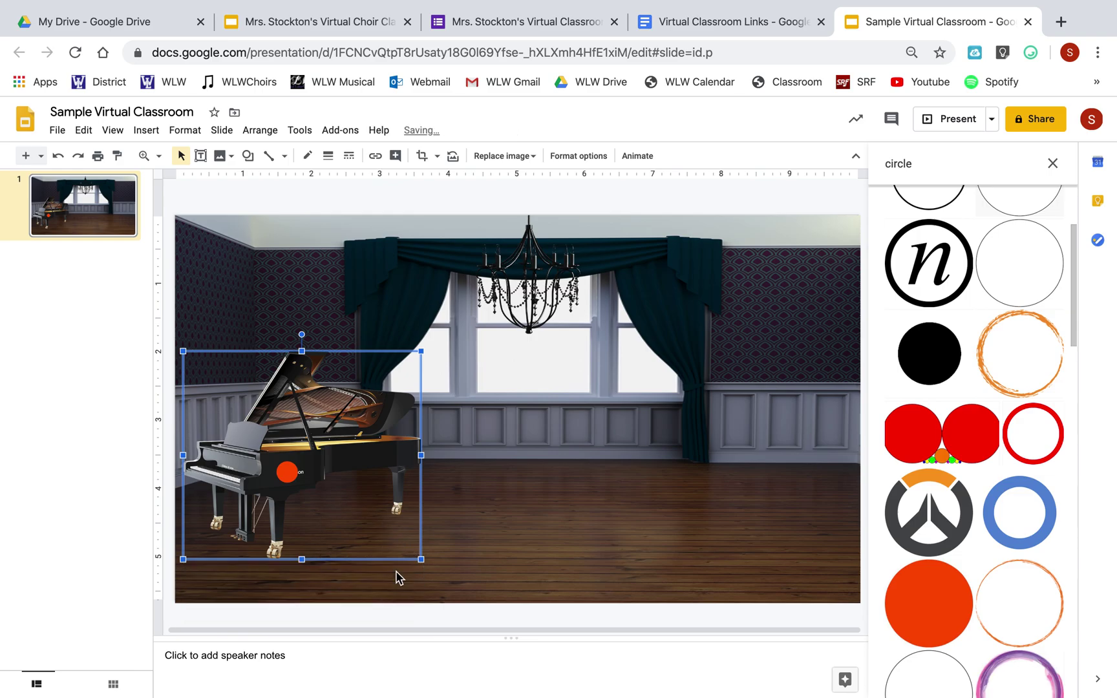
left_click(289, 475)
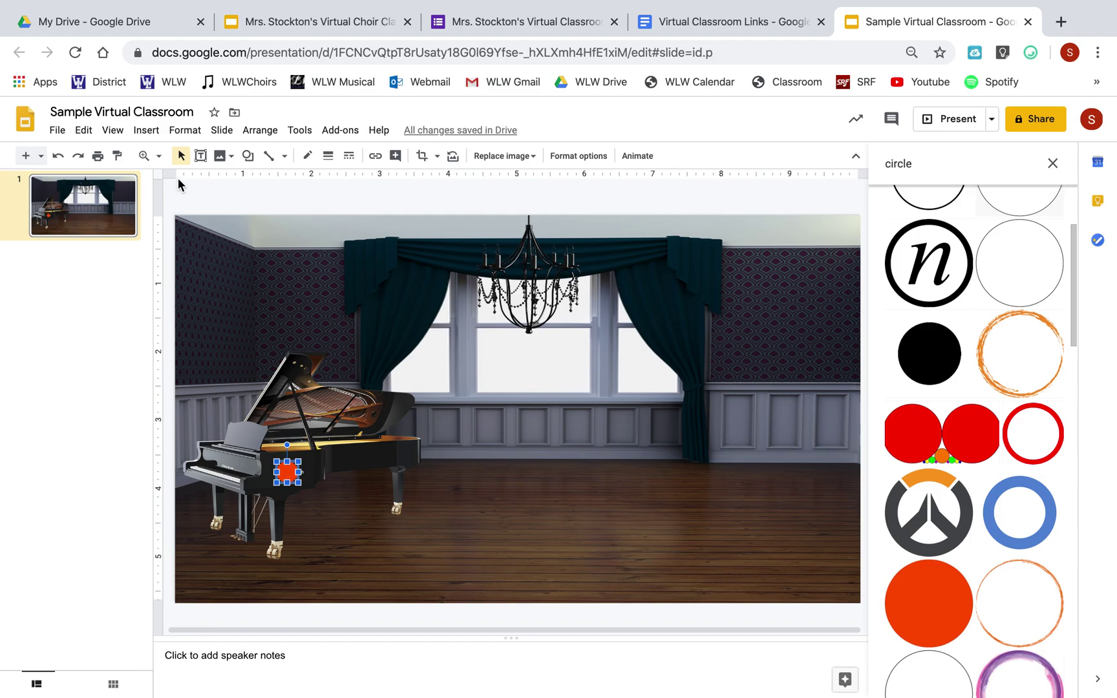
left_click(146, 130)
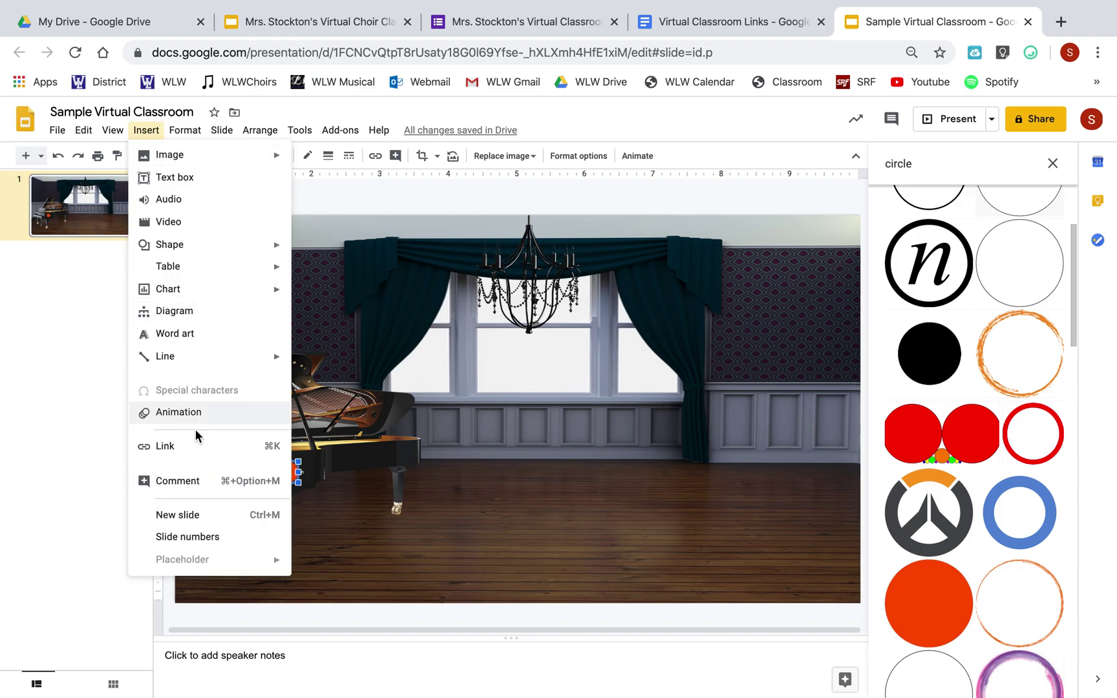
left_click(165, 446)
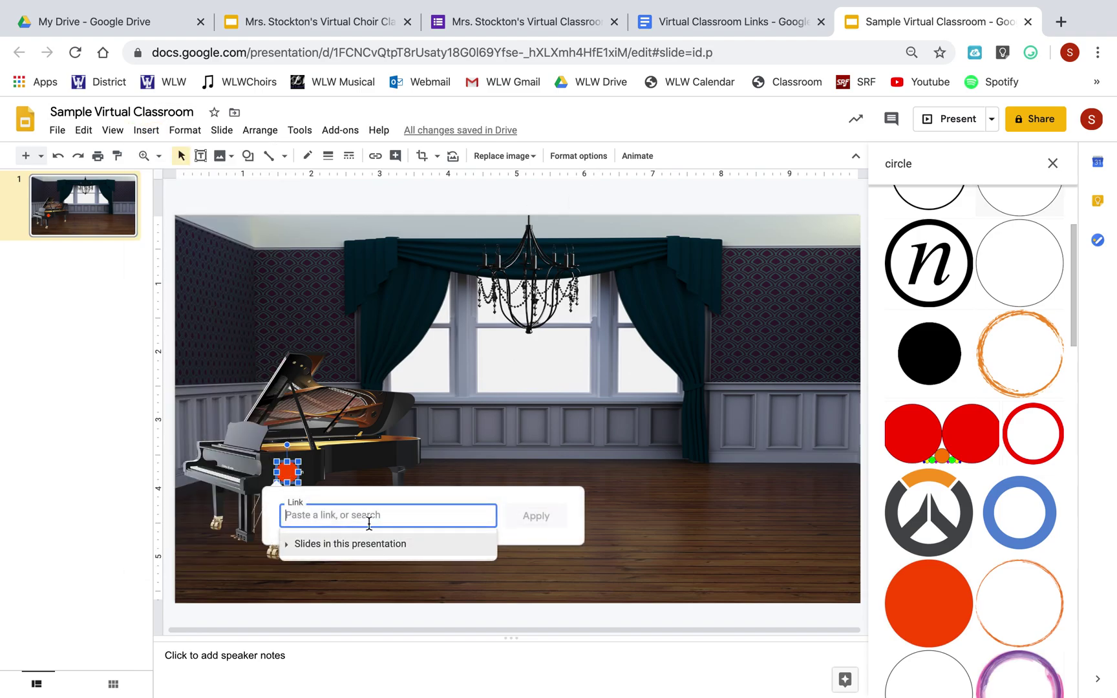
type("https://www.audacityteam.org/")
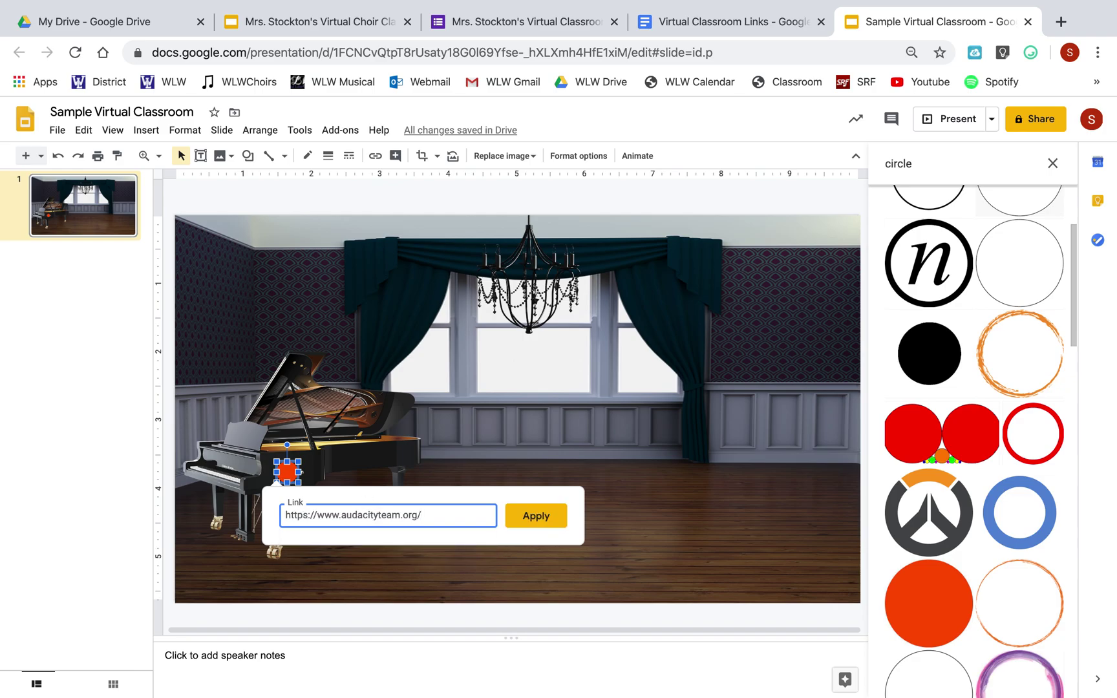
key("Return")
left_click(657, 562)
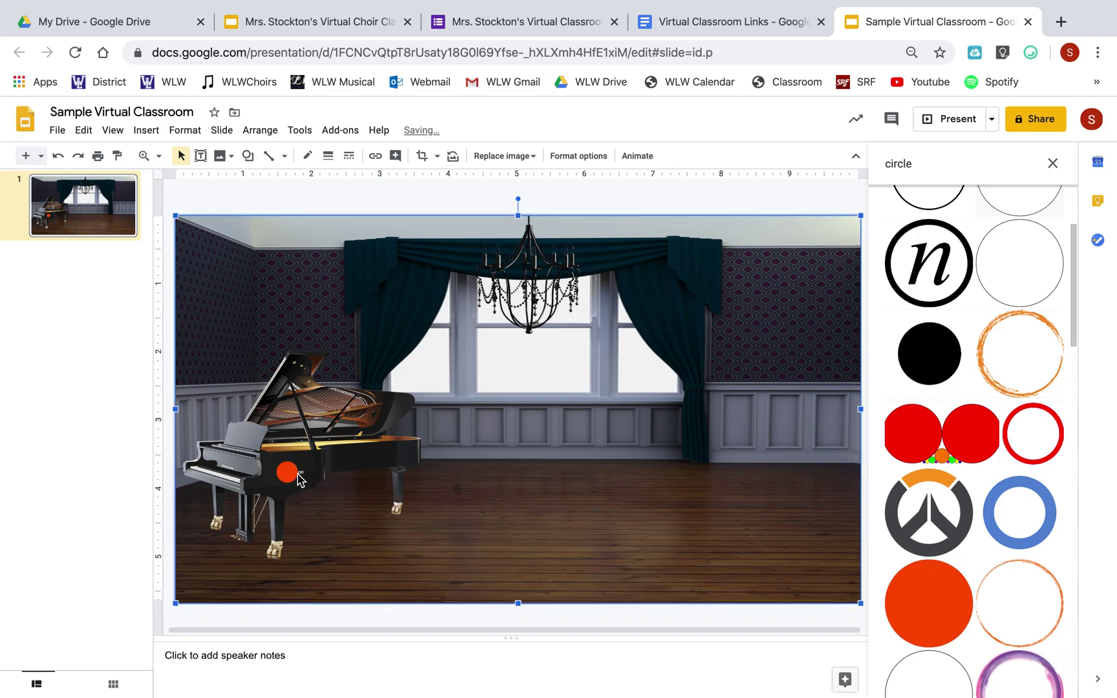